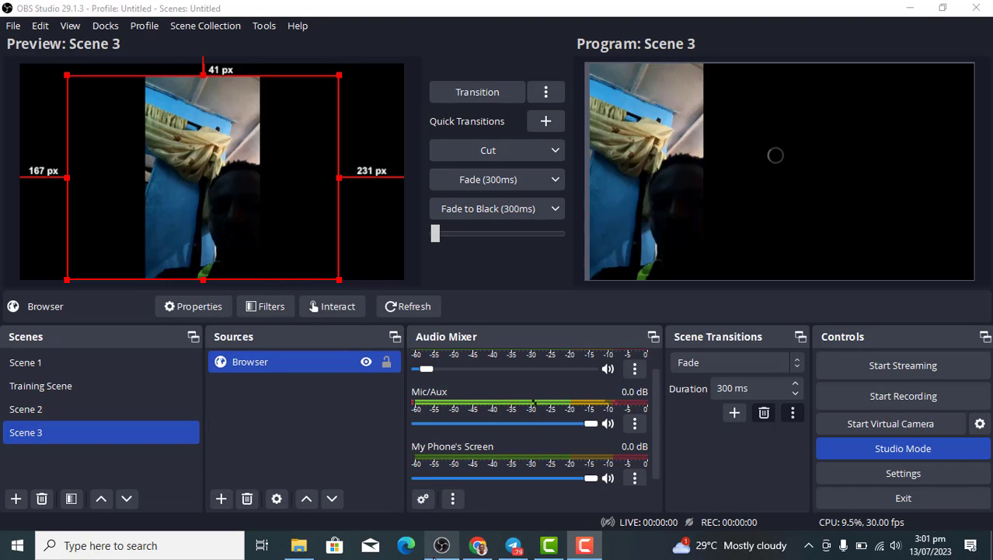
Switch to Chrome's VDO.Ninja control room to view the invite, group scene links and three guest tiles.
left_click(478, 545)
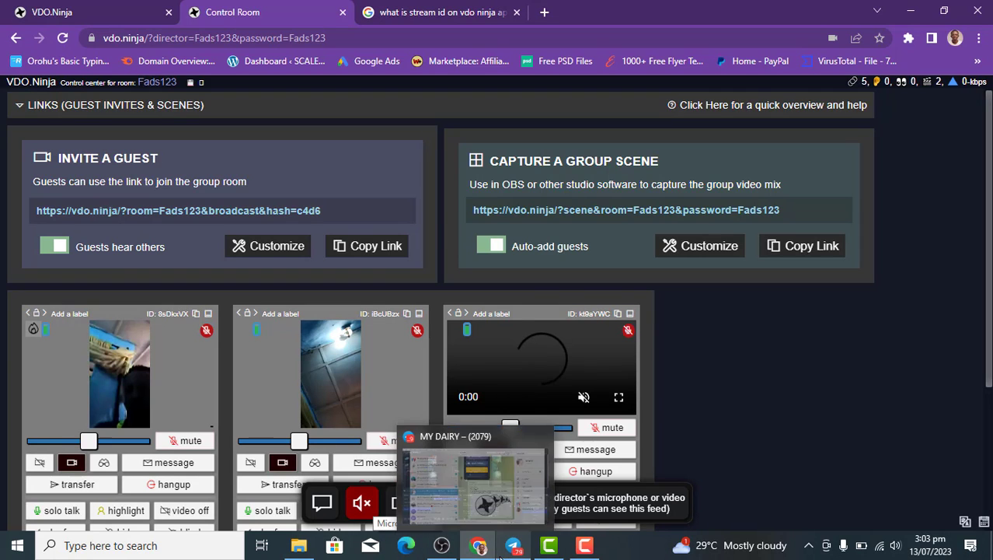
Refresh the OBS browser source, briefly open and close Interact, then go back to the VDO.Ninja director room.
left_click(441, 545)
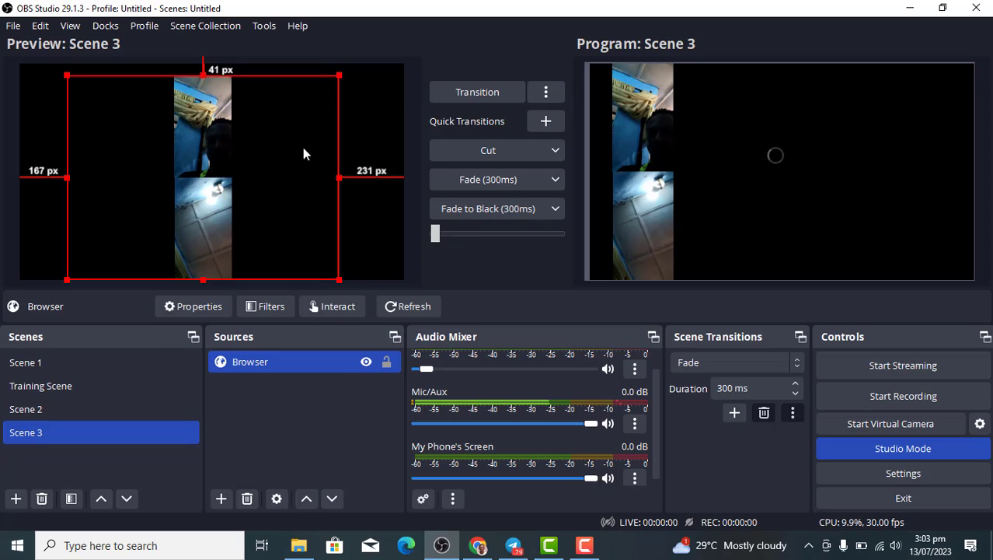
left_click(416, 307)
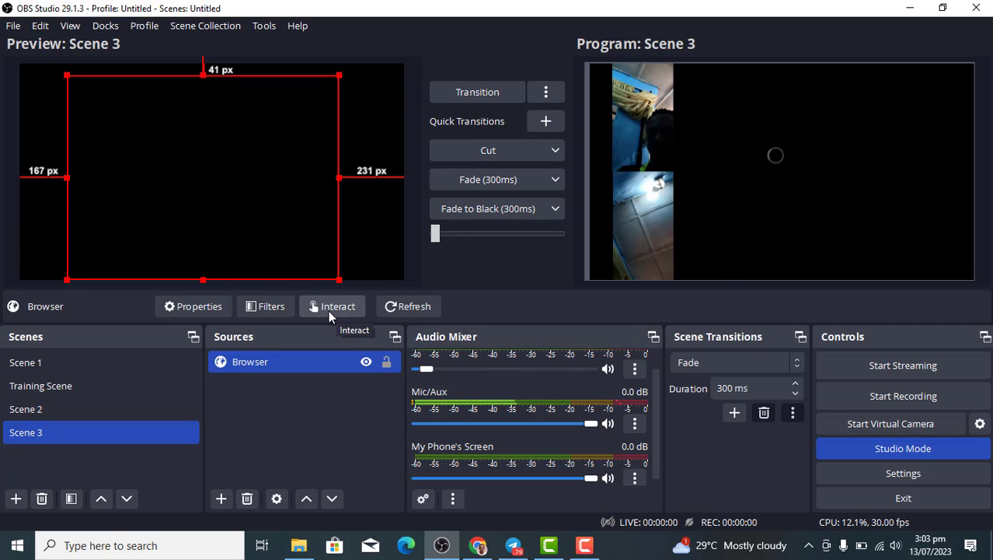
left_click(328, 310)
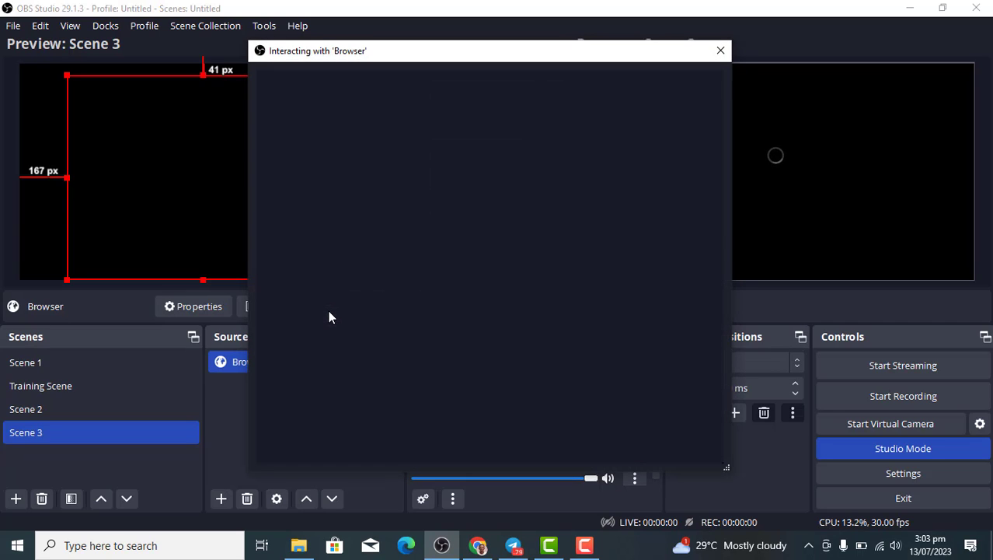
left_click(721, 52)
left_click(488, 550)
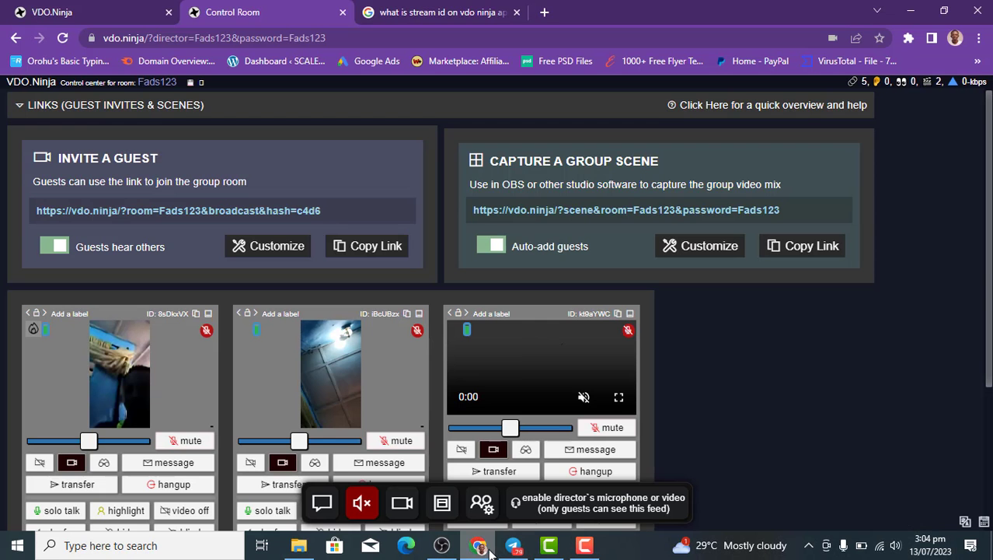
Replace the OBS Browser source's URL with the copied VDO.Ninja group-scene capture link.
left_click(796, 258)
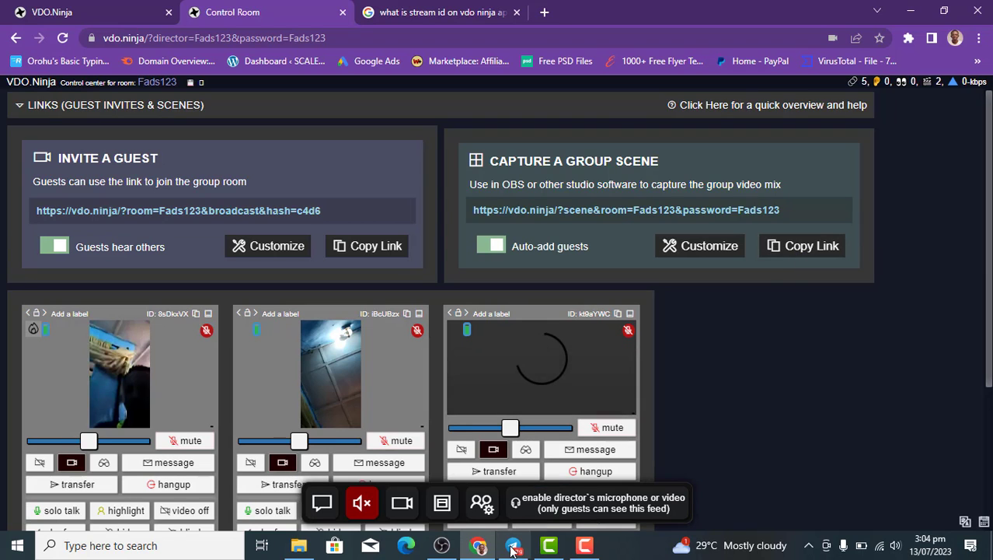
left_click(441, 545)
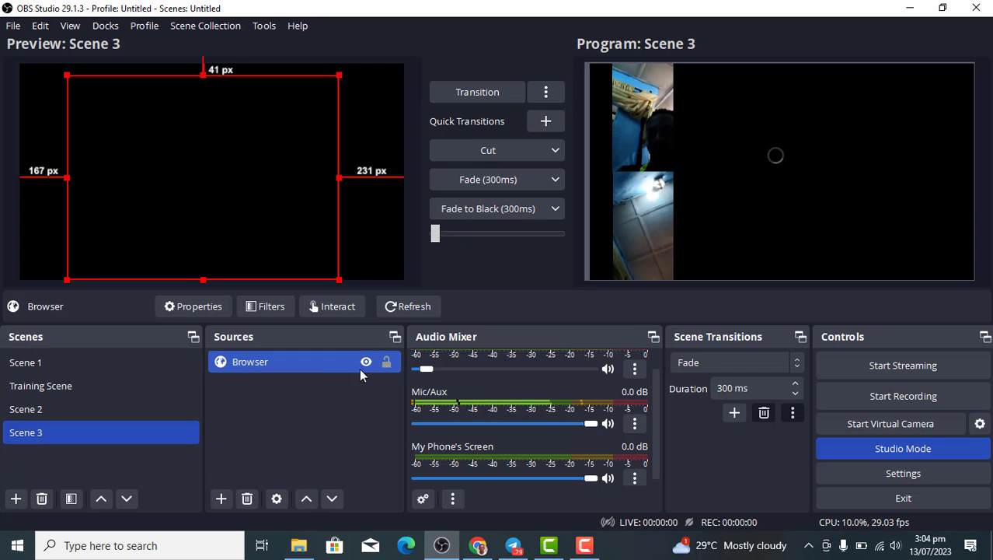
double_click(329, 366)
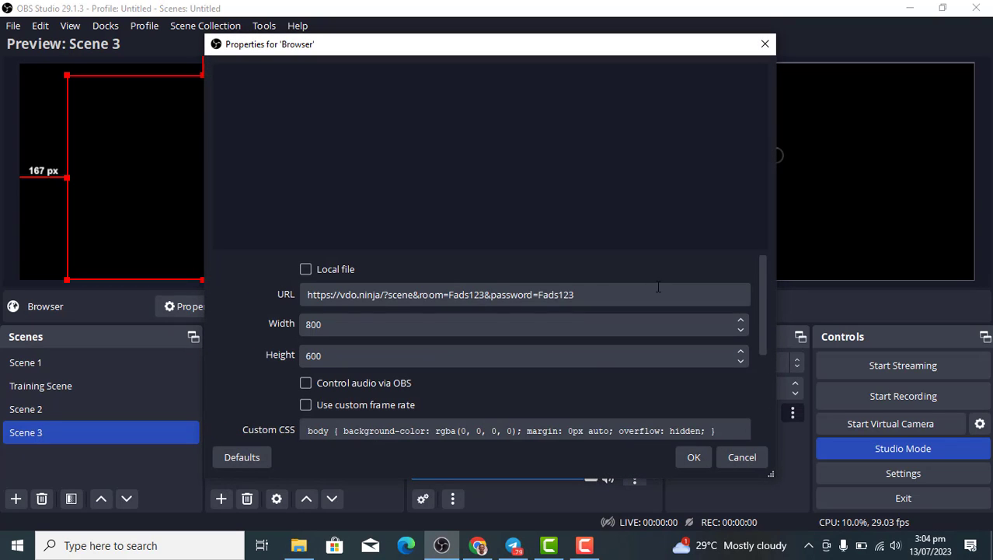
left_click(574, 300)
key("ctrl+a")
key("ctrl+v")
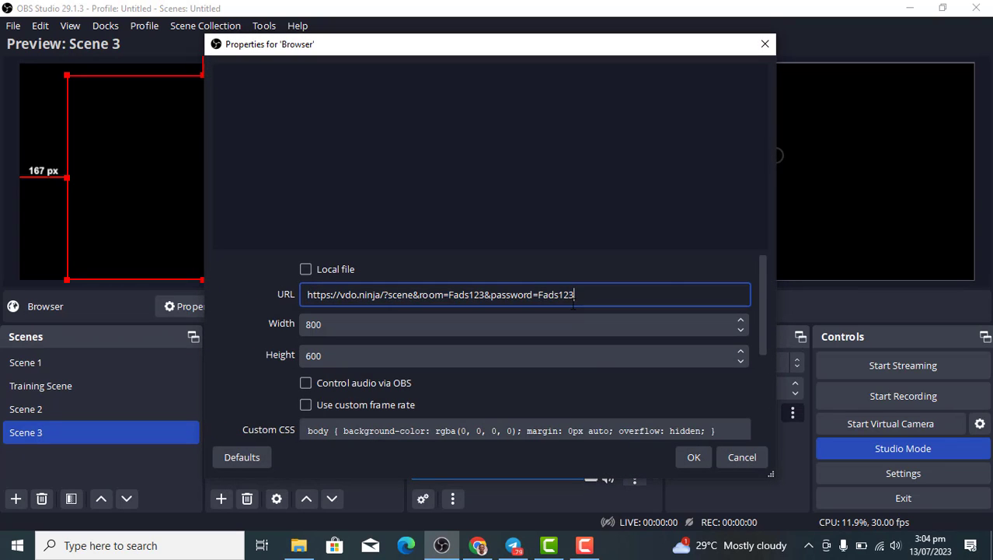
left_click(693, 459)
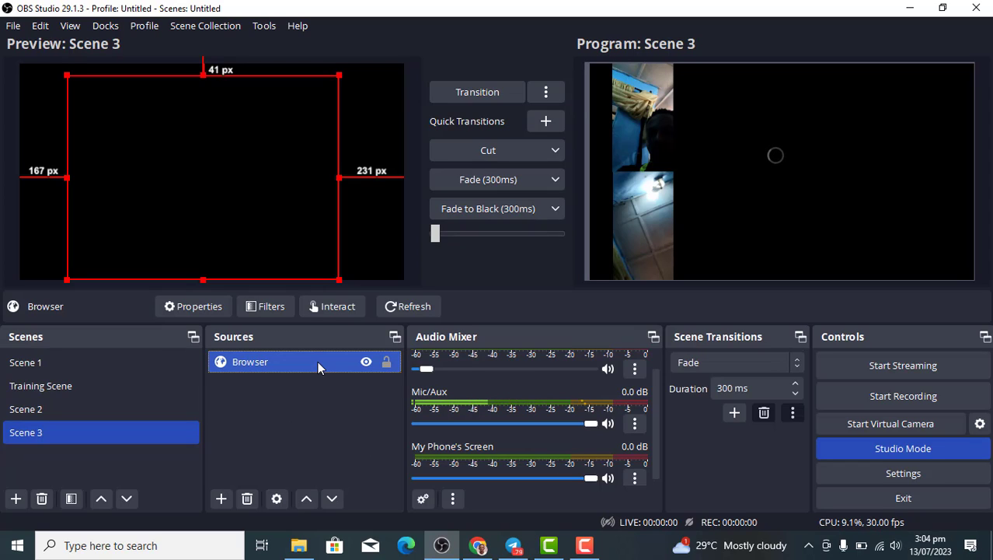
left_click(477, 547)
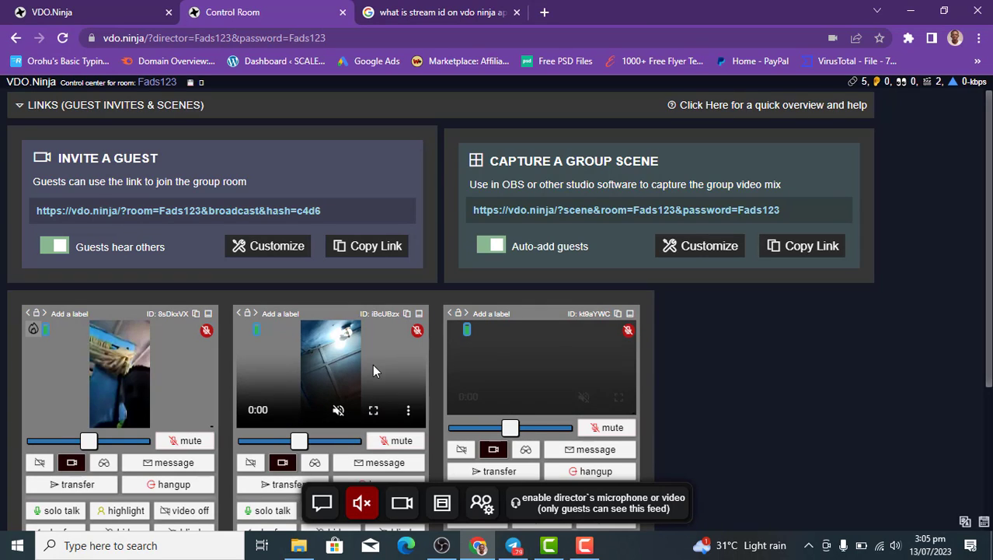
left_click(270, 314)
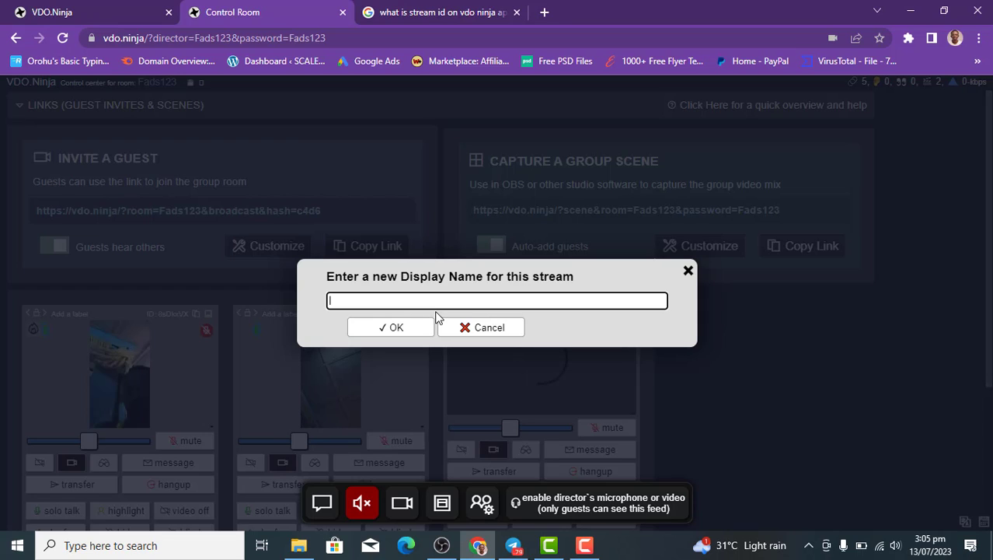
left_click(687, 270)
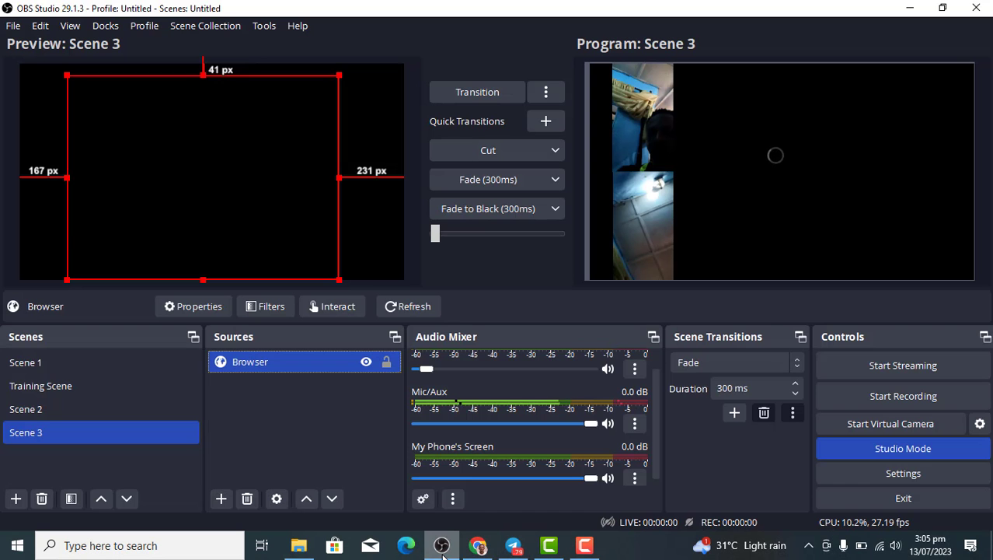
left_click(441, 544)
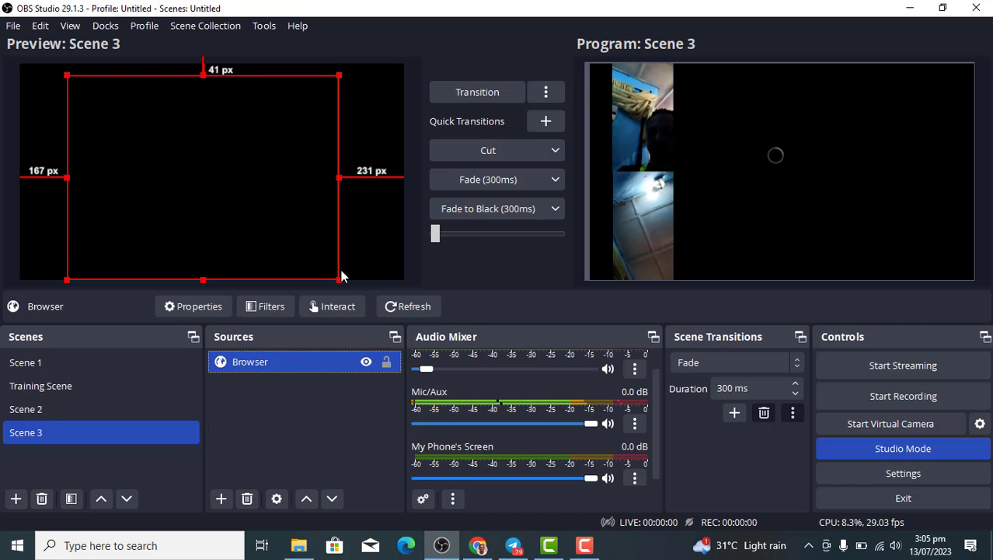
Shrink the Browser source and drag it back to its original size, then return to VDO.Ninja.
left_click_drag(340, 280, 312, 258)
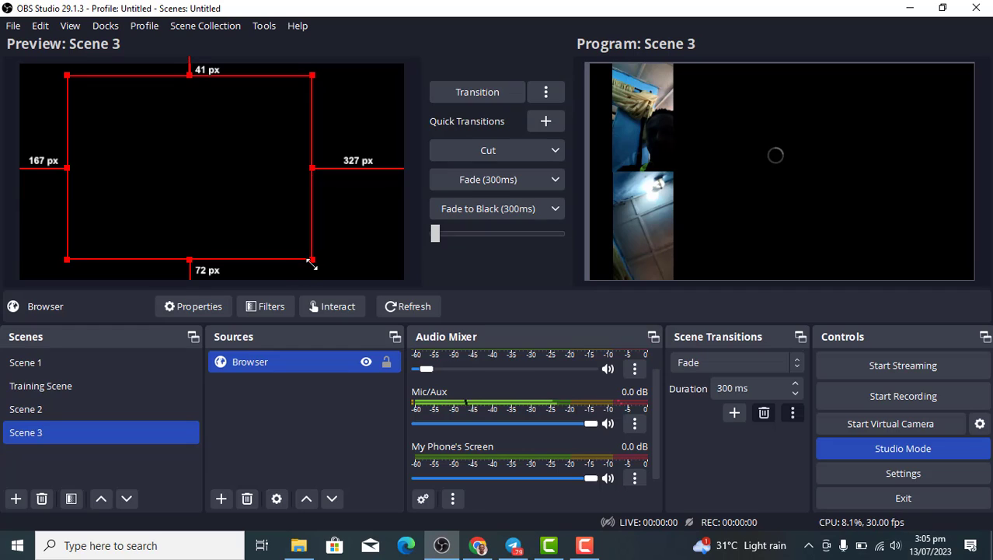
left_click_drag(311, 263, 330, 285)
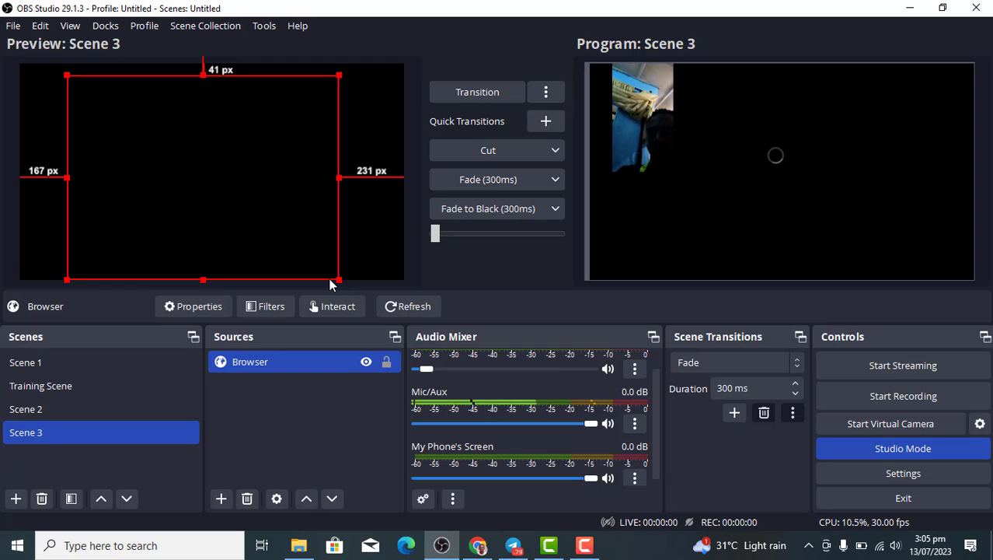
left_click(480, 542)
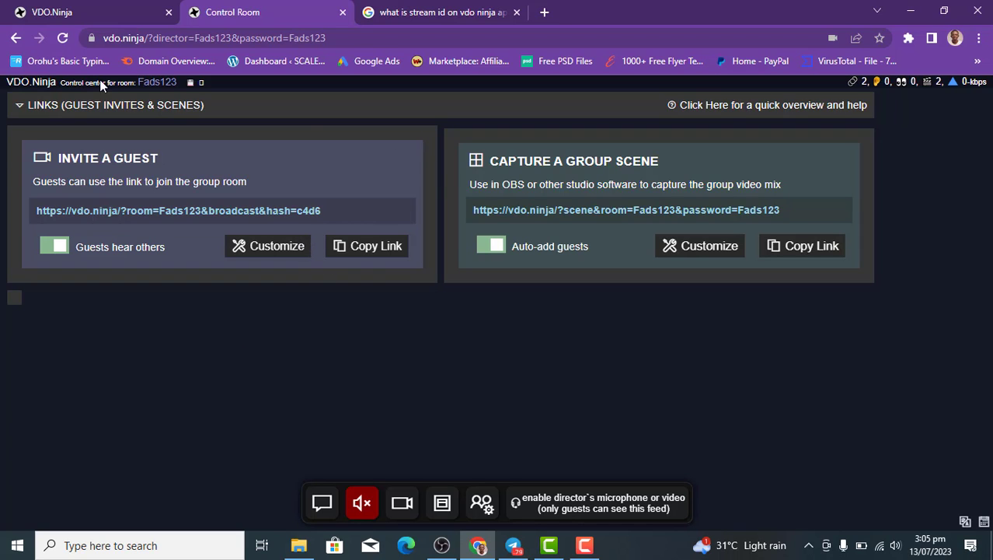
Navigate the Control Room tab to vdo.ninja, confirming Leave on the leave-site prompt.
left_click(58, 9)
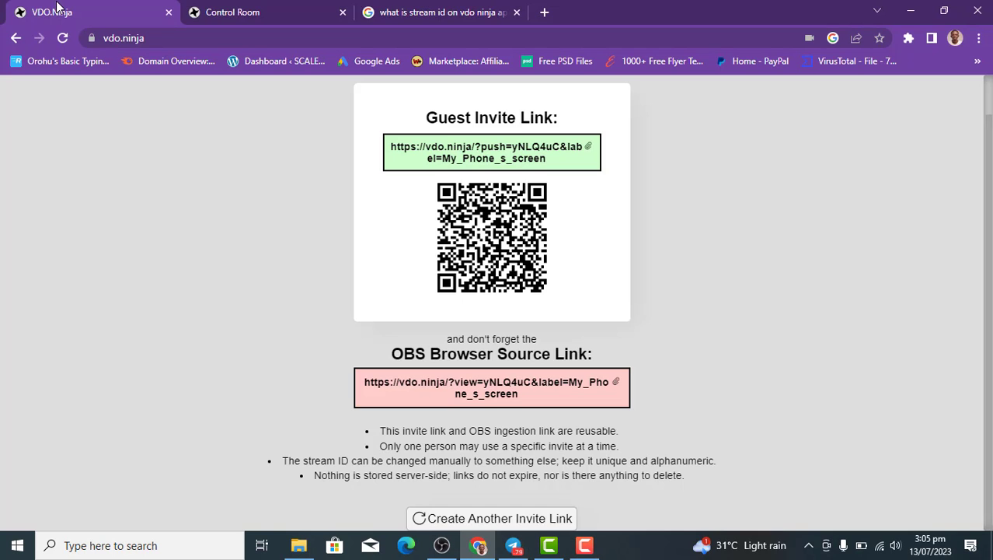
left_click(347, 7)
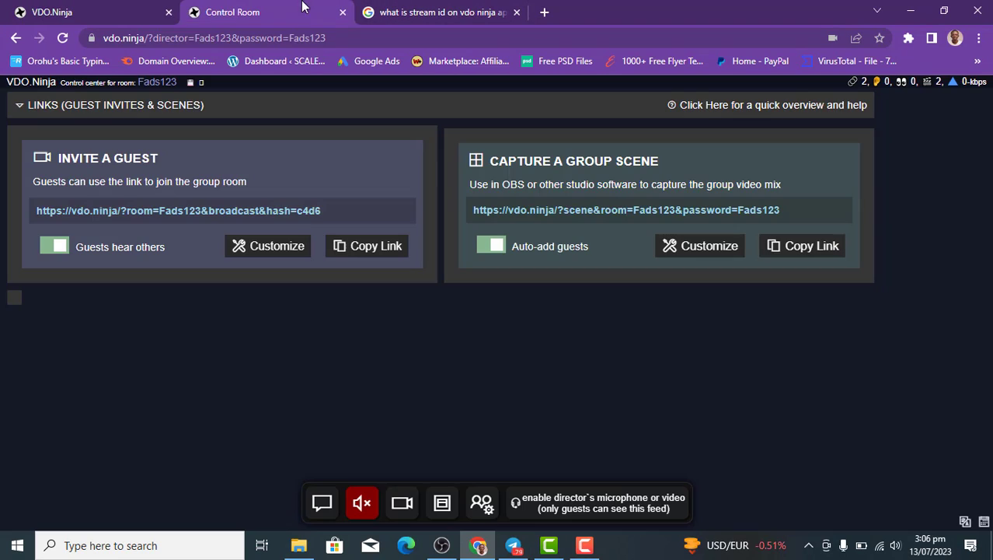
left_click(257, 37)
type("vd")
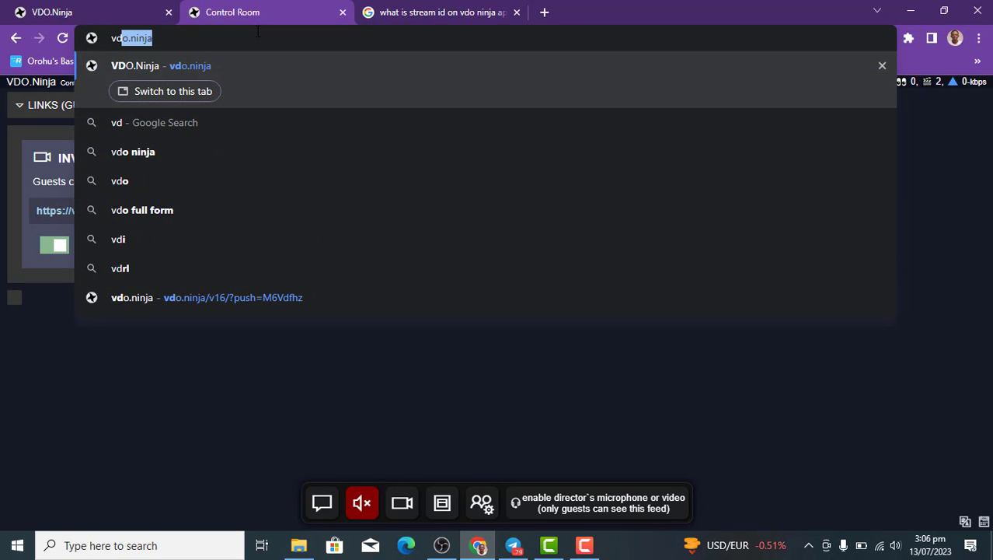
key("Return")
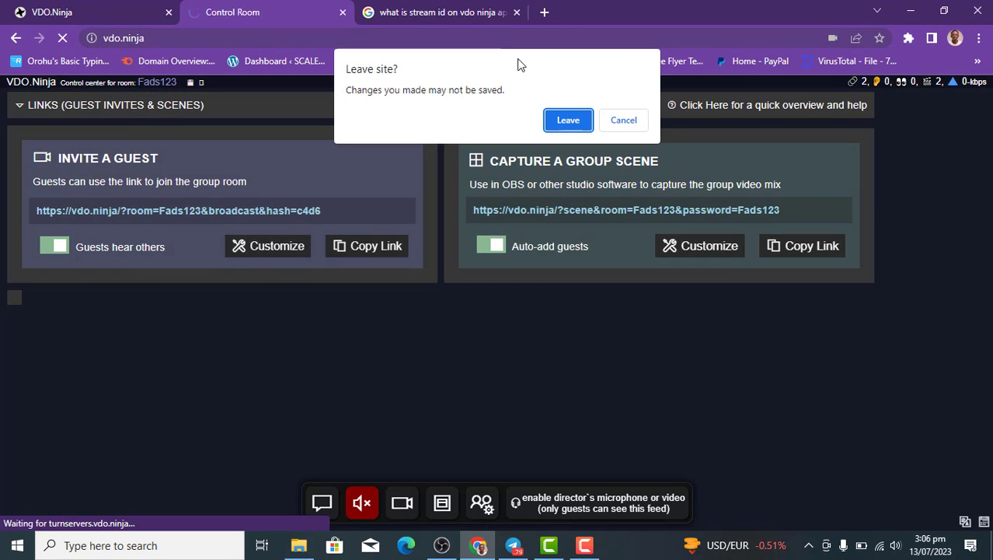
left_click(567, 120)
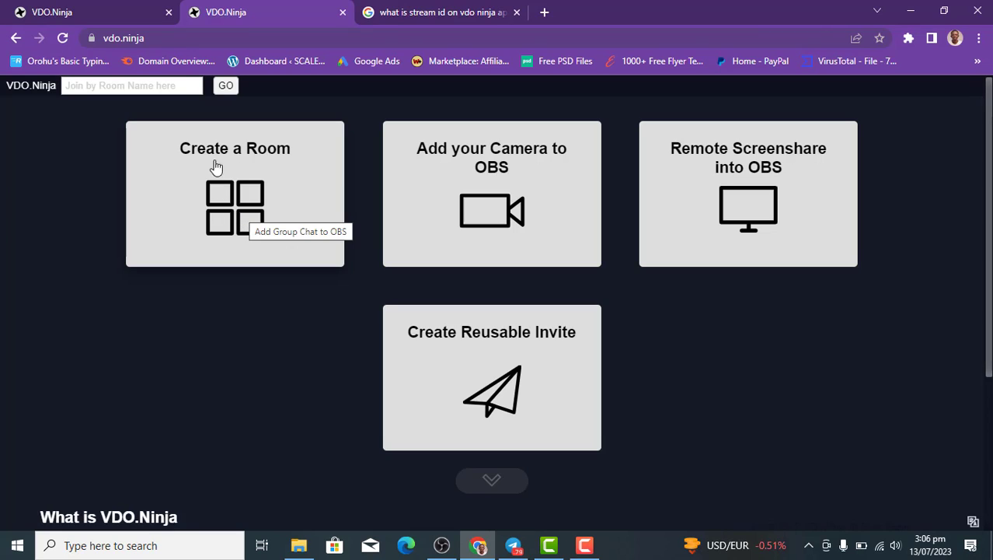
Create a room named Facebook4 with a password and the director appearing in group scenes.
left_click(259, 215)
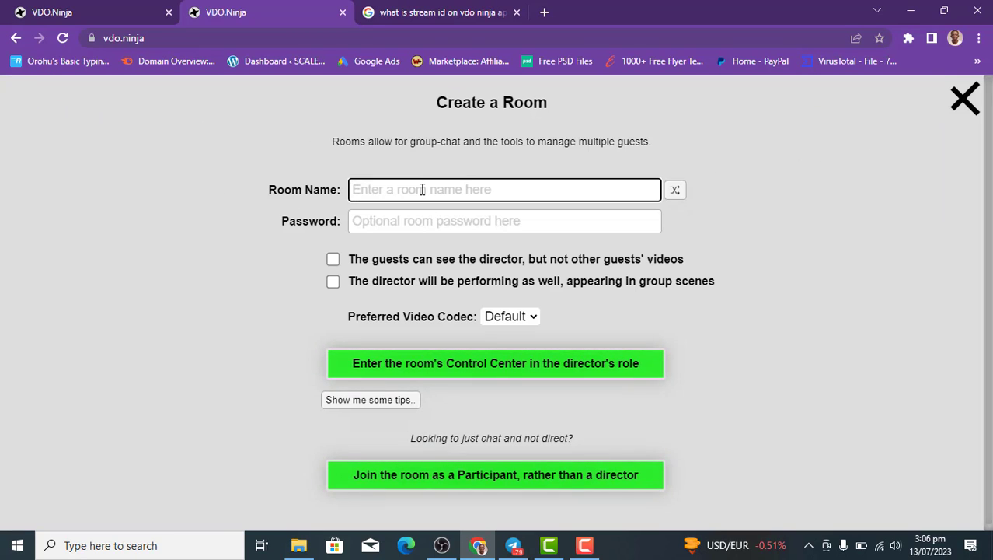
left_click(423, 189)
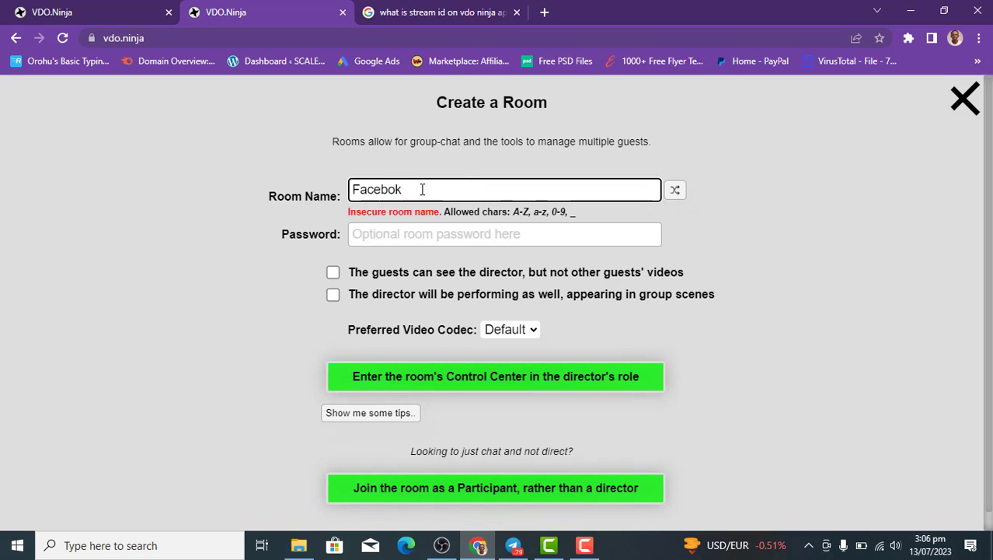
left_click(452, 233)
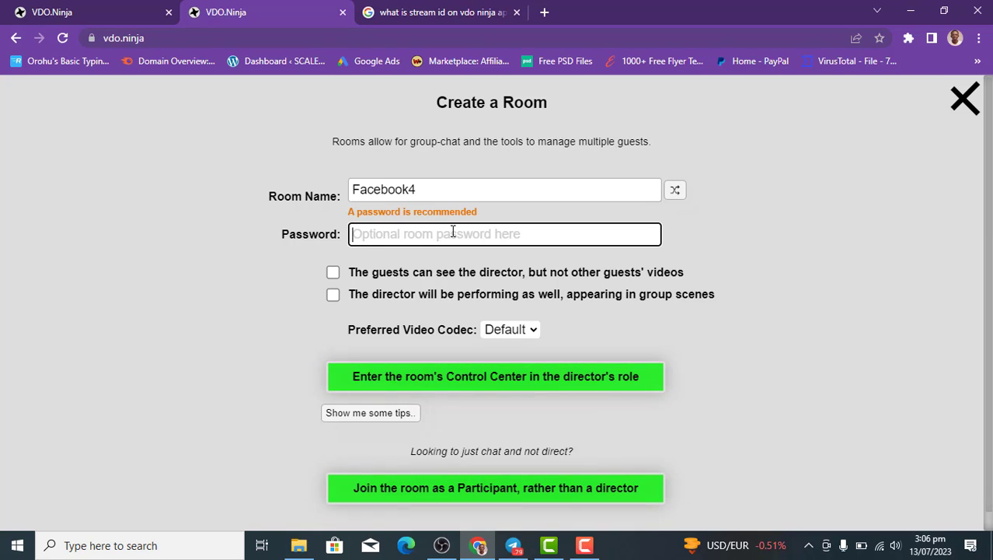
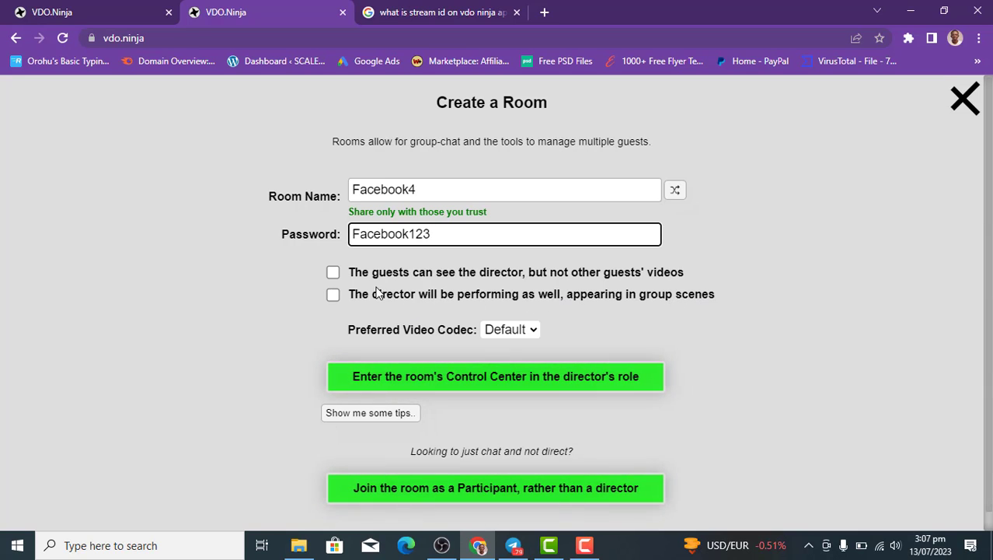
left_click(333, 299)
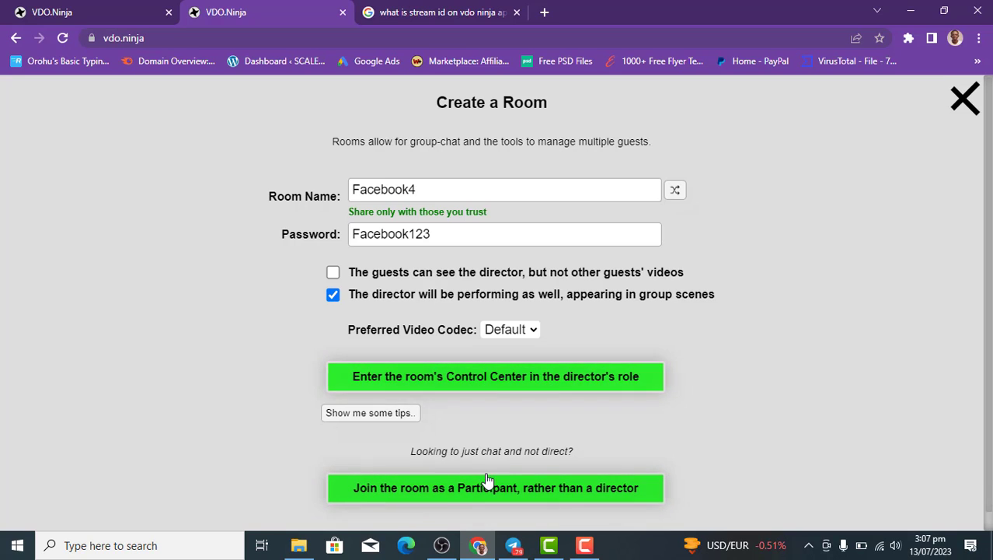
Enter Facebook4's control room as director and copy its guest invite link.
left_click(540, 384)
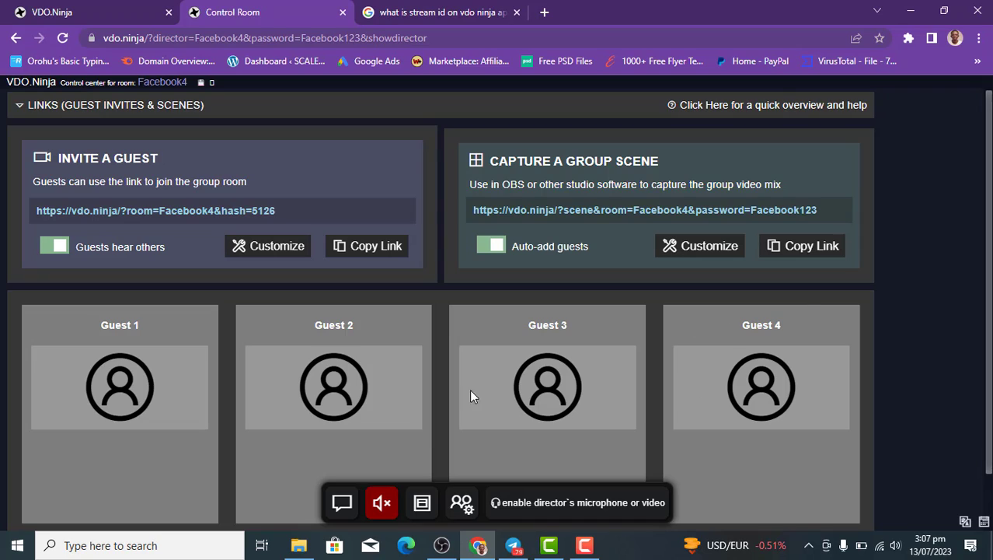
left_click(372, 255)
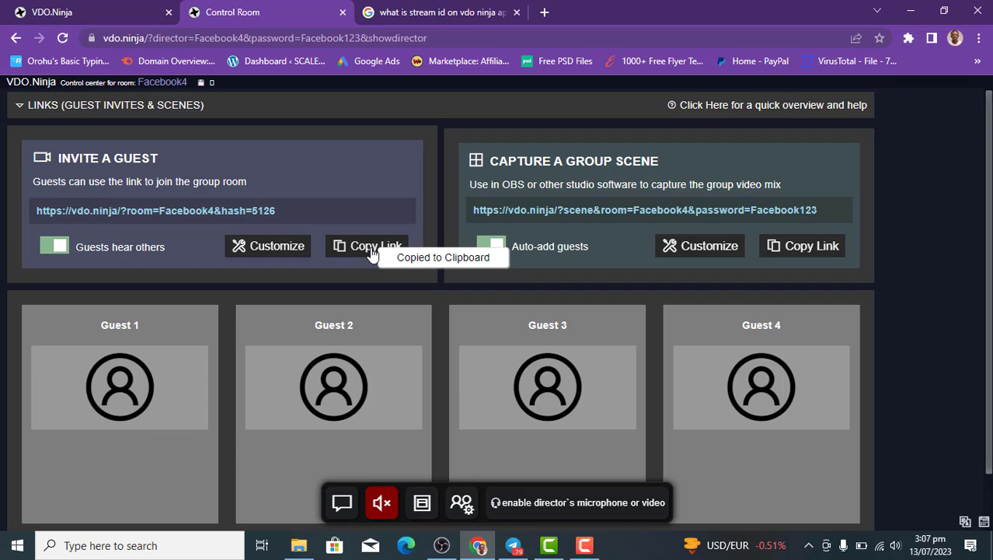
Send the Facebook4 invite link in the Telegram MY DAIRY chat, then return to VDO.Ninja.
left_click(514, 548)
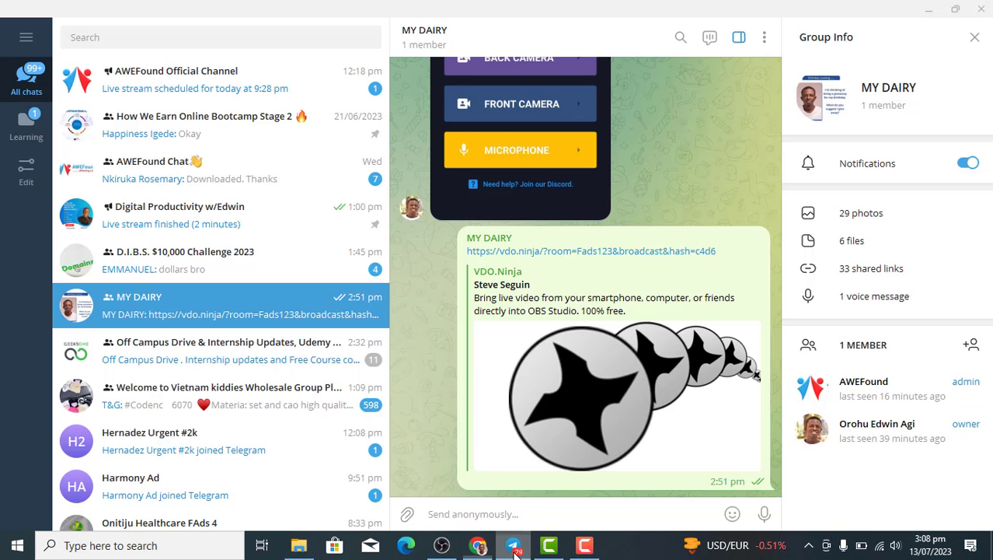
key("ctrl+v")
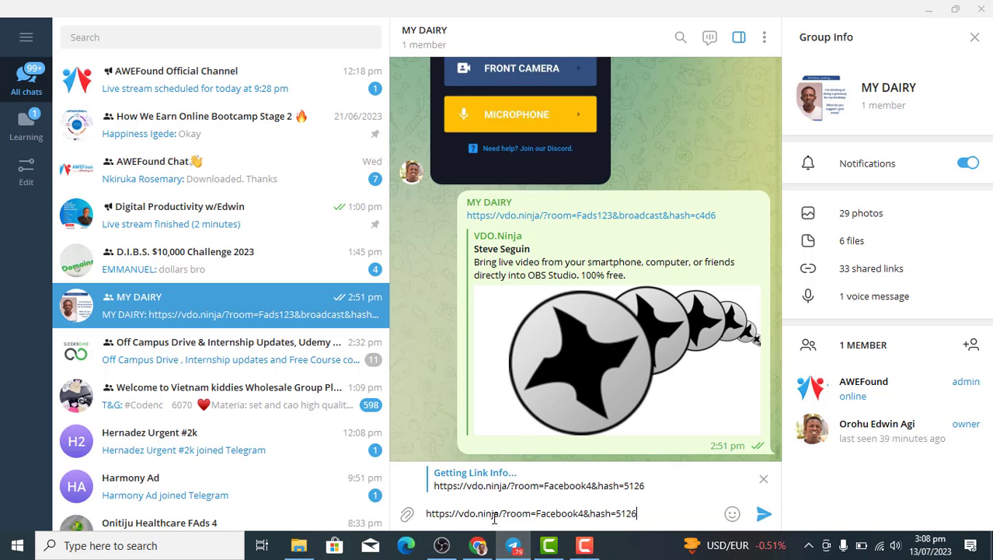
key("Return")
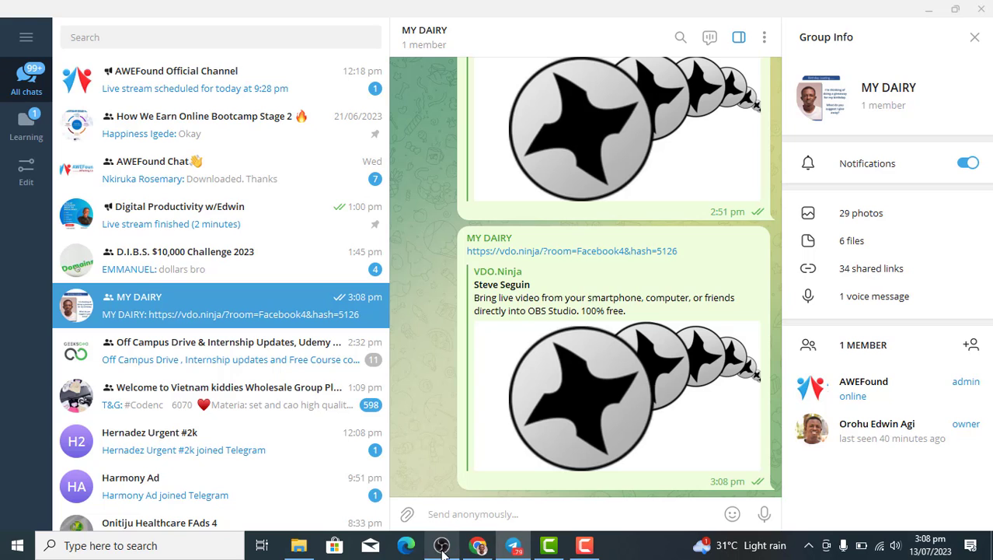
left_click(478, 547)
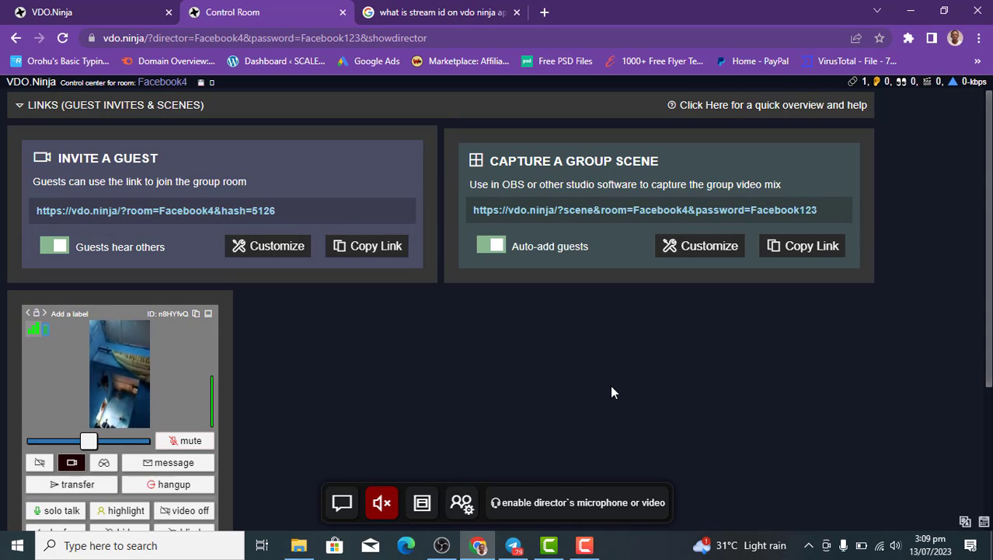
Copy the Facebook4 group-scene capture link and switch over to OBS Studio.
left_click(814, 255)
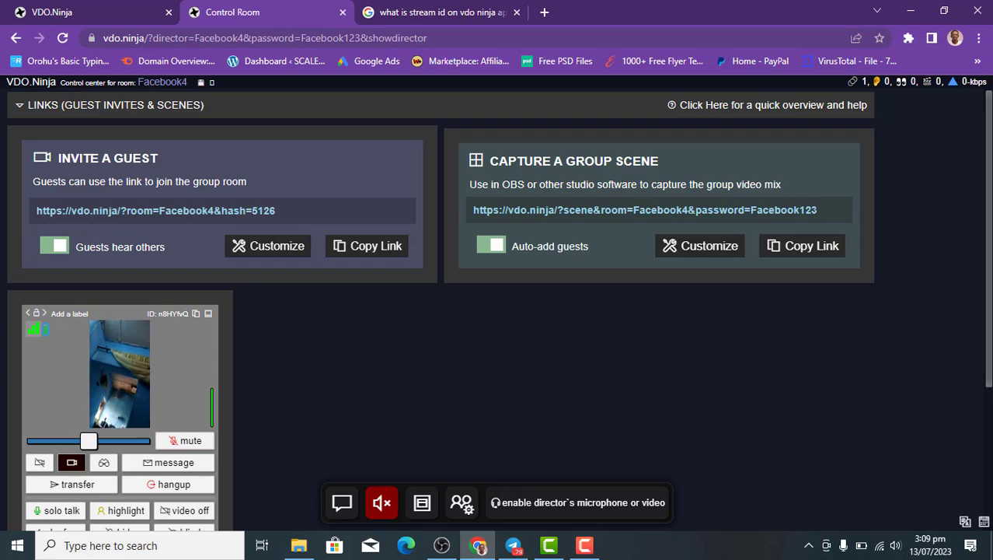
mouse_move(513, 545)
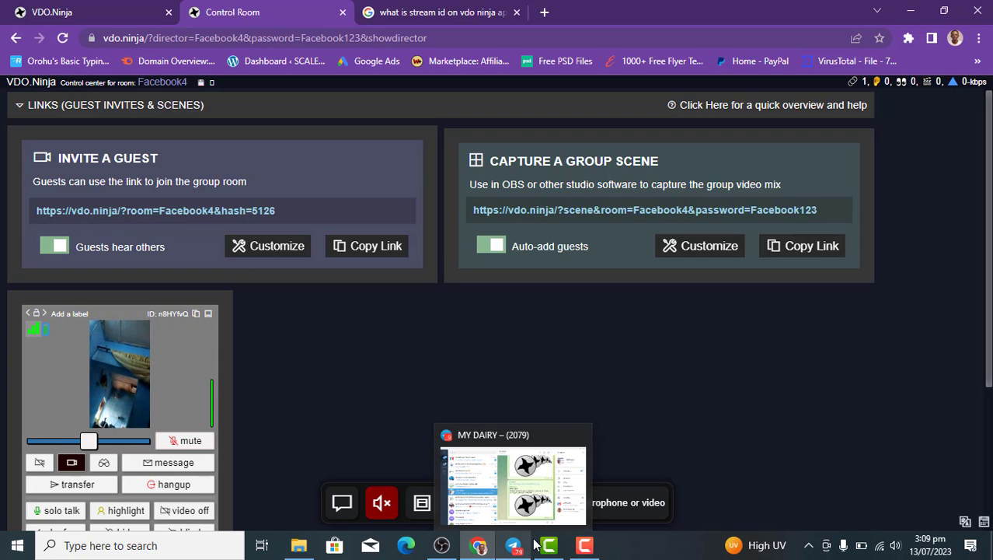
left_click(443, 548)
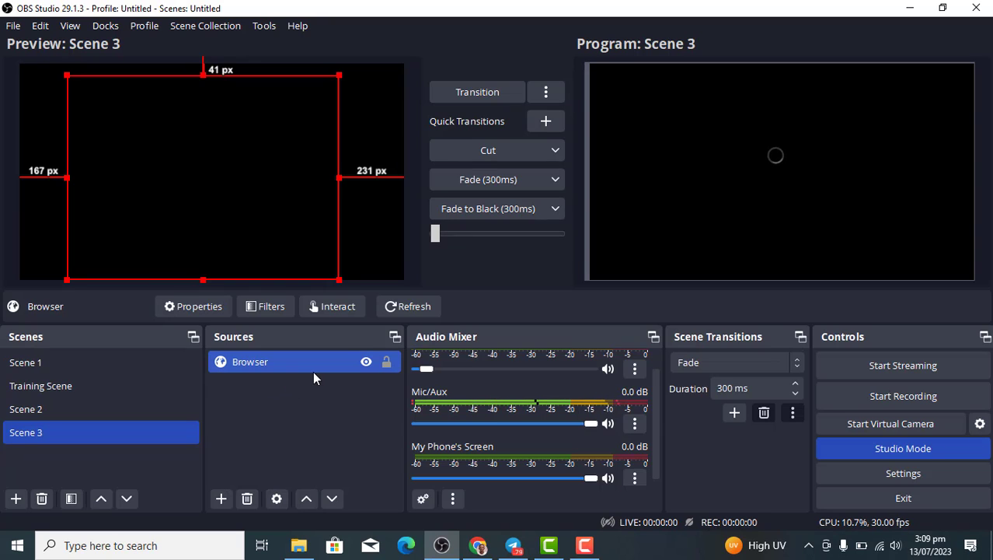
Add a Browser source named 'vdo ninja' to Scene 3.
left_click(220, 498)
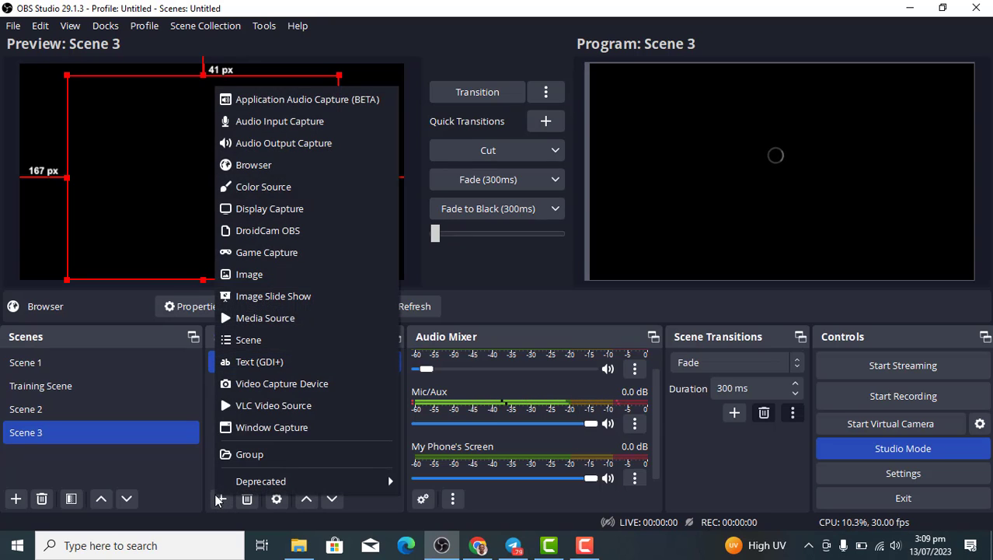
left_click(288, 167)
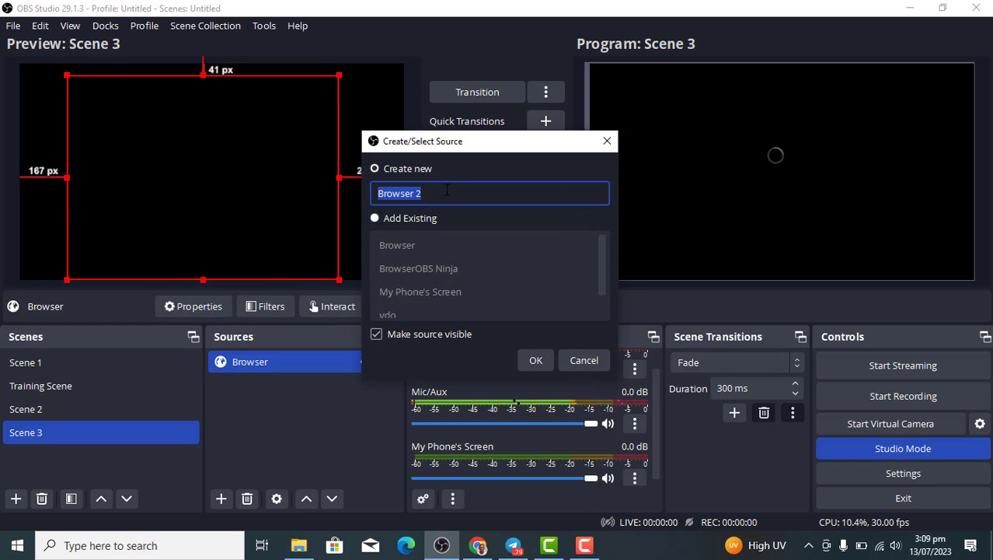
type("vdo")
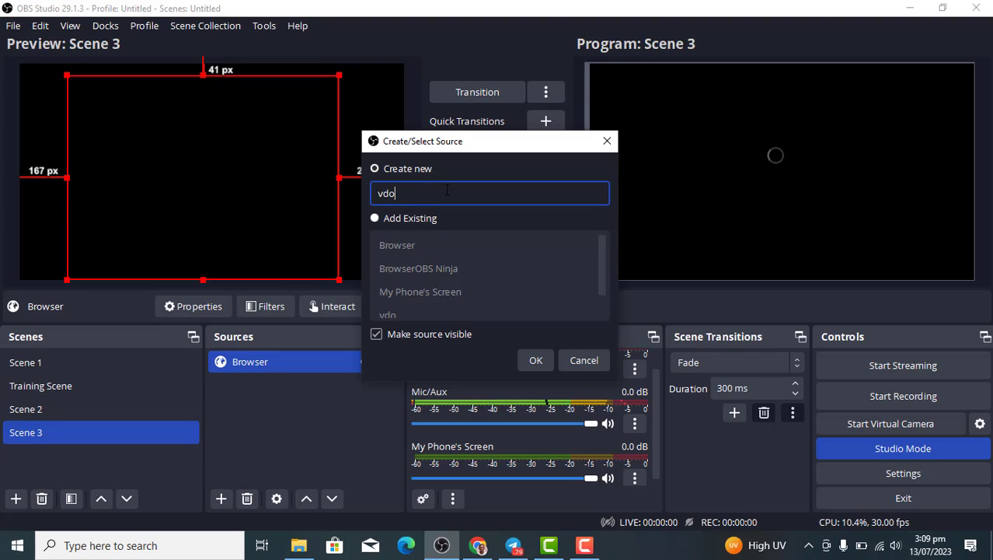
type(" ninja")
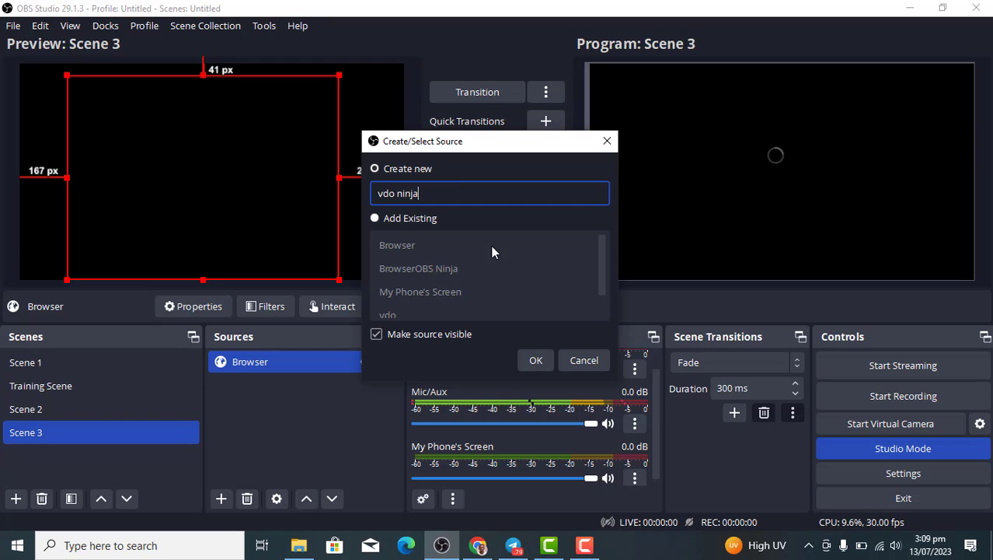
left_click(534, 366)
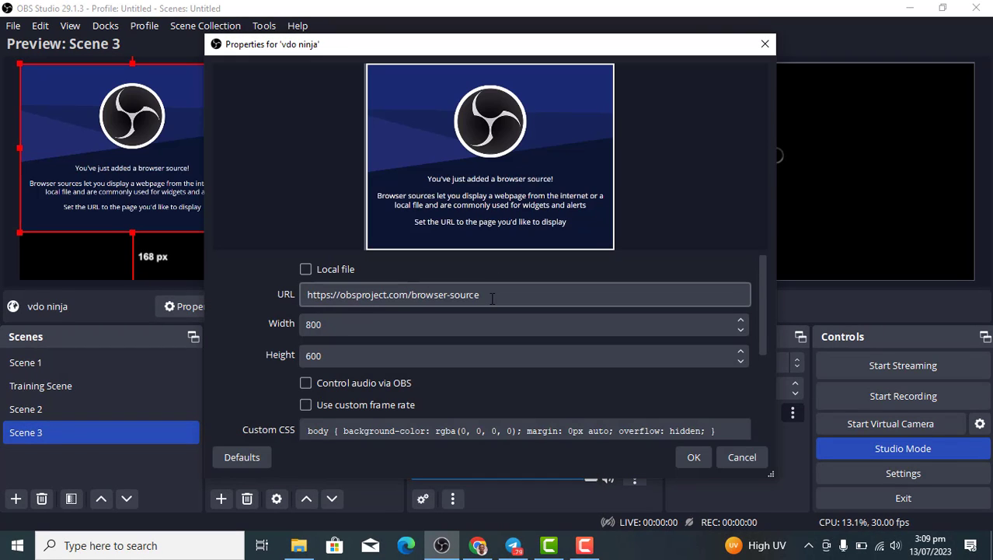
Replace the vdo ninja source's URL with the Facebook4 group scene link and apply it.
left_click_drag(492, 299, 308, 298)
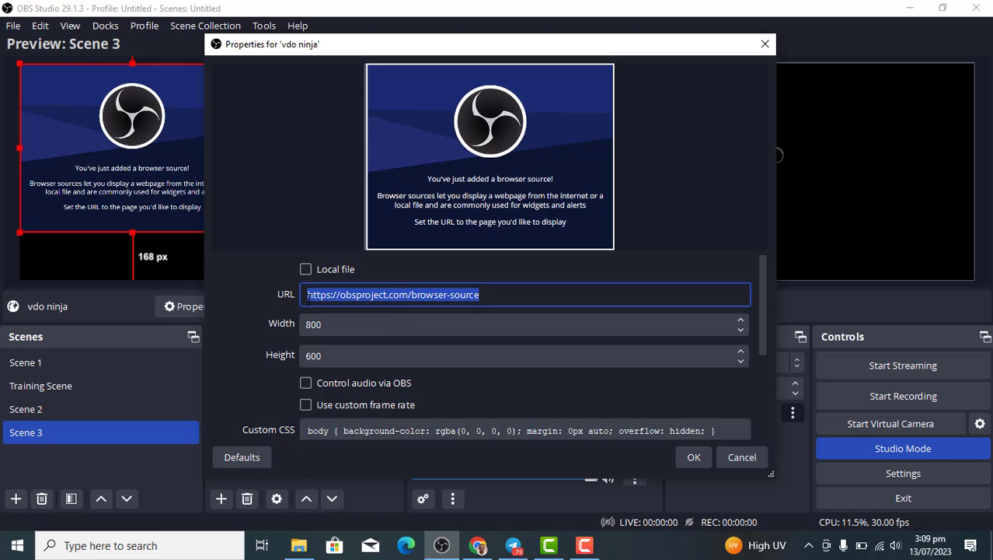
key("ctrl+v")
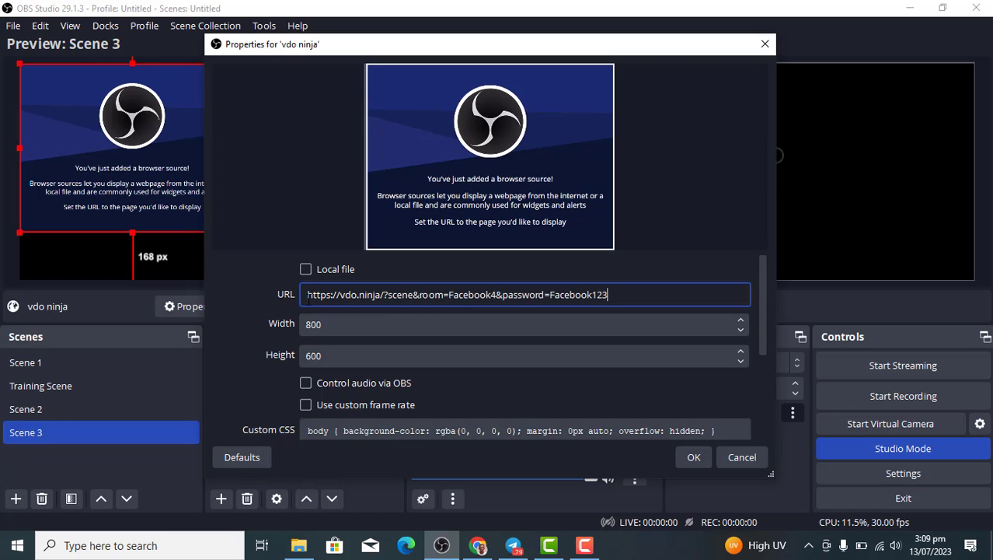
left_click(478, 545)
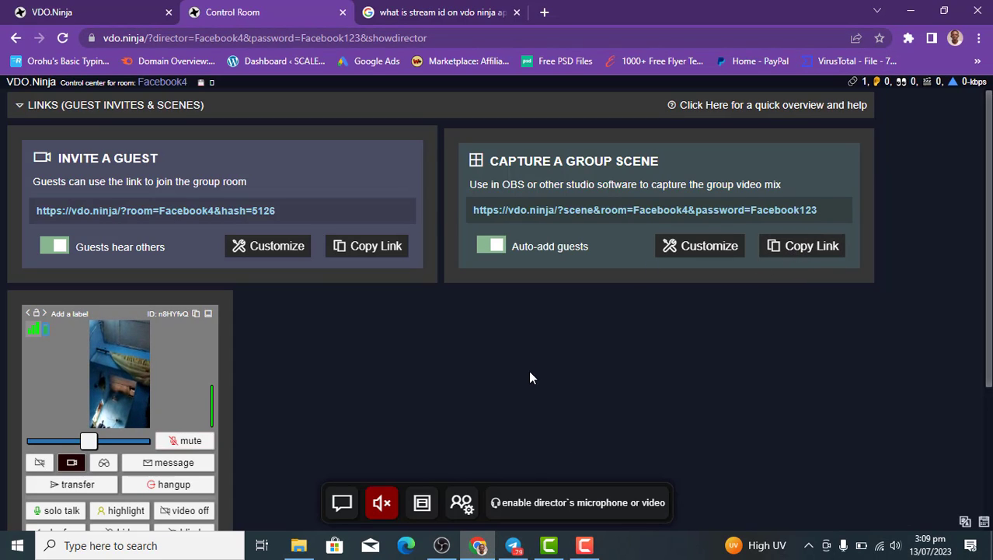
left_click(441, 545)
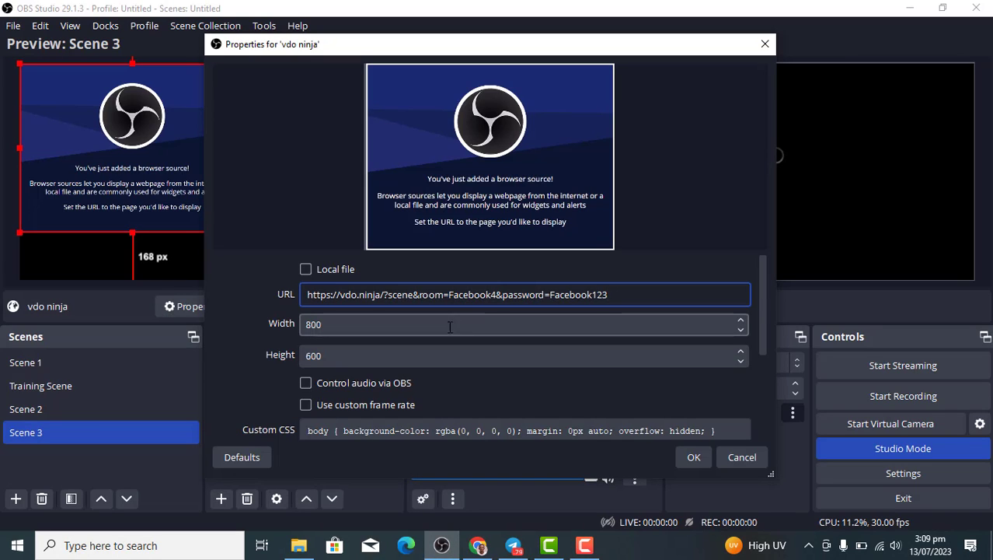
left_click(693, 460)
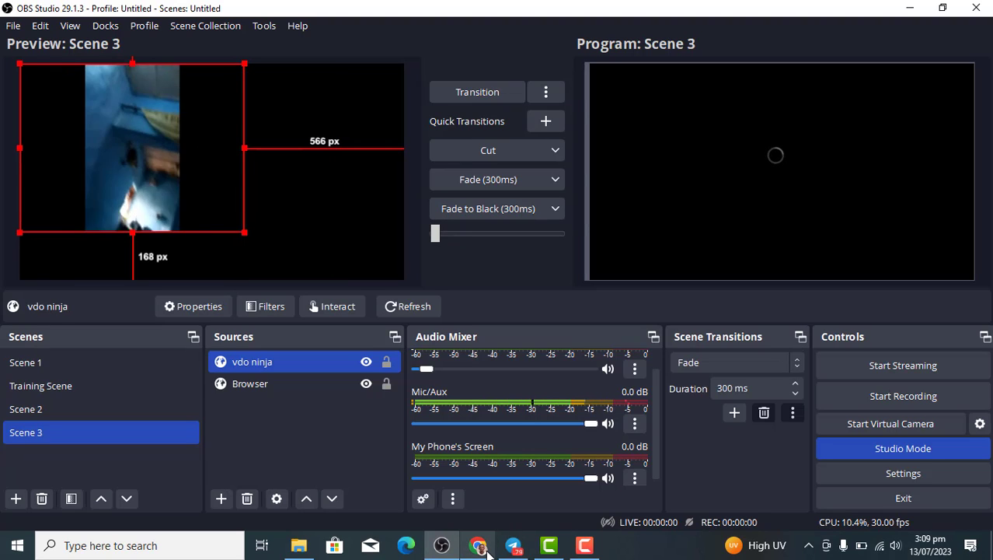
Check the VDO.Ninja control room, then return to OBS Studio.
mouse_move(488, 550)
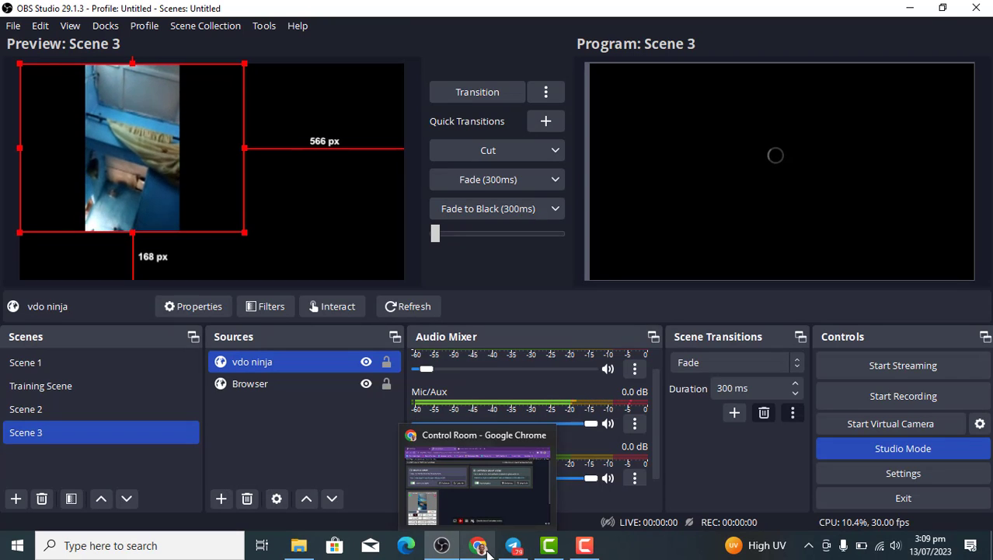
left_click(482, 547)
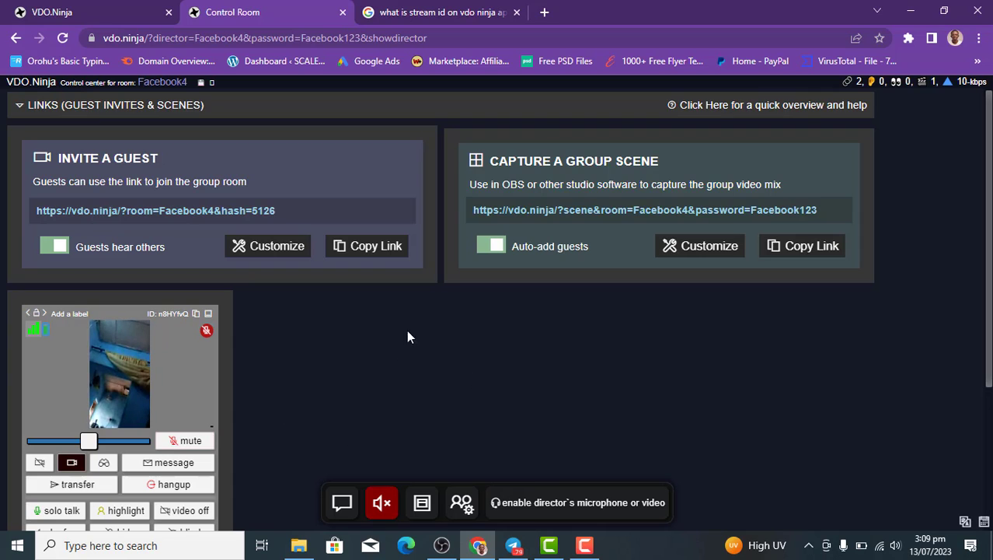
left_click(442, 545)
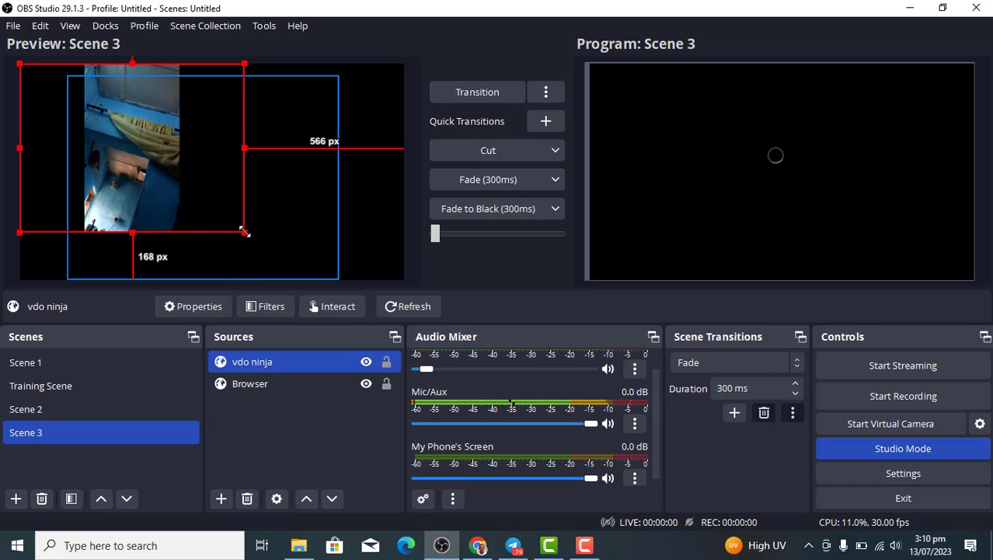
Enlarge the vdo ninja video, move it to Scene 3's left edge, and return to VDO.Ninja.
left_click_drag(242, 232, 265, 278)
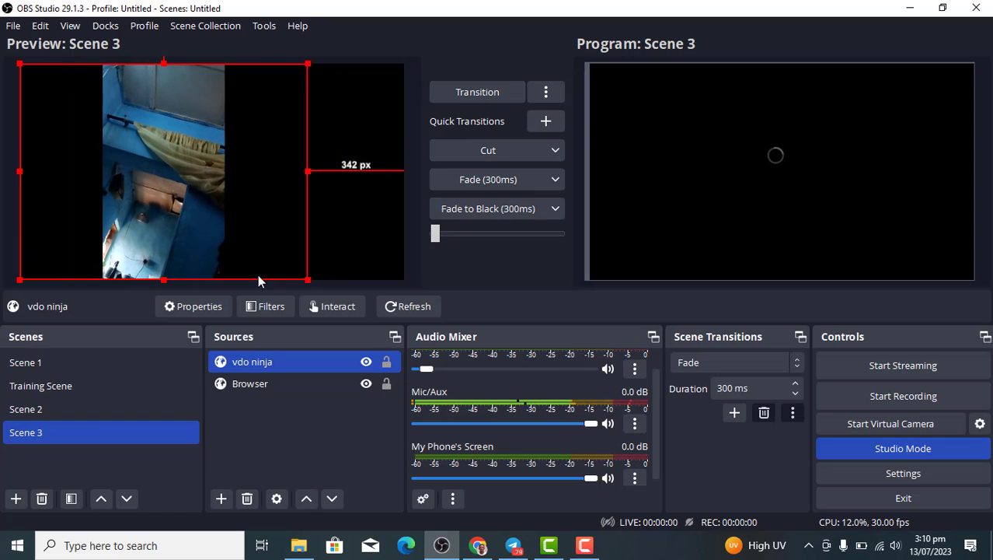
left_click_drag(222, 248, 152, 248)
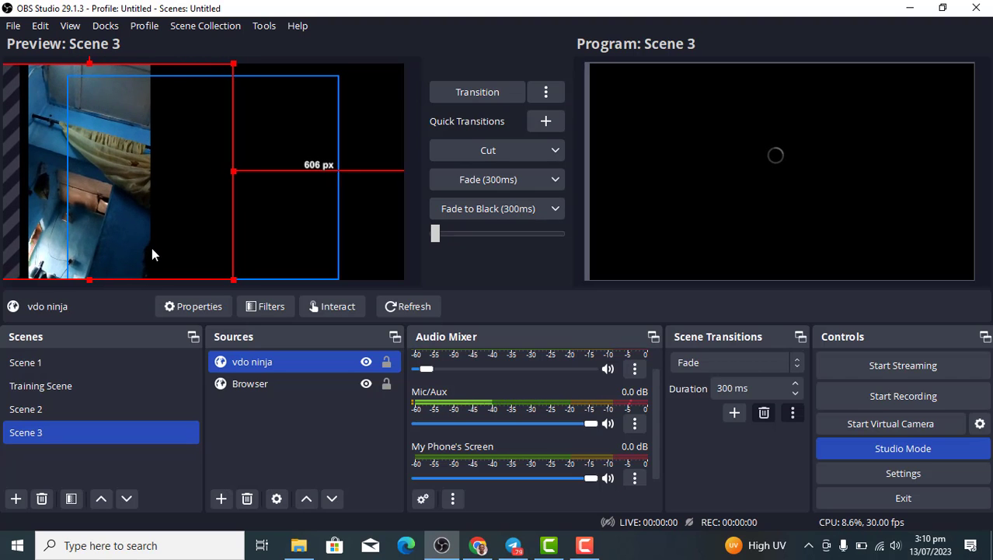
left_click(476, 545)
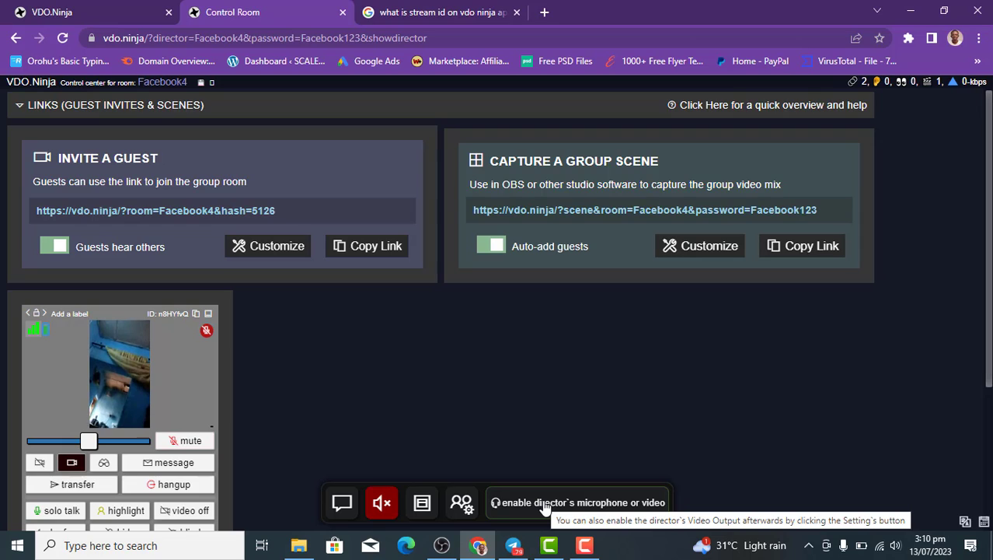
Join the Facebook4 room with the director's feed, microphone muted and camera turned off.
left_click(612, 505)
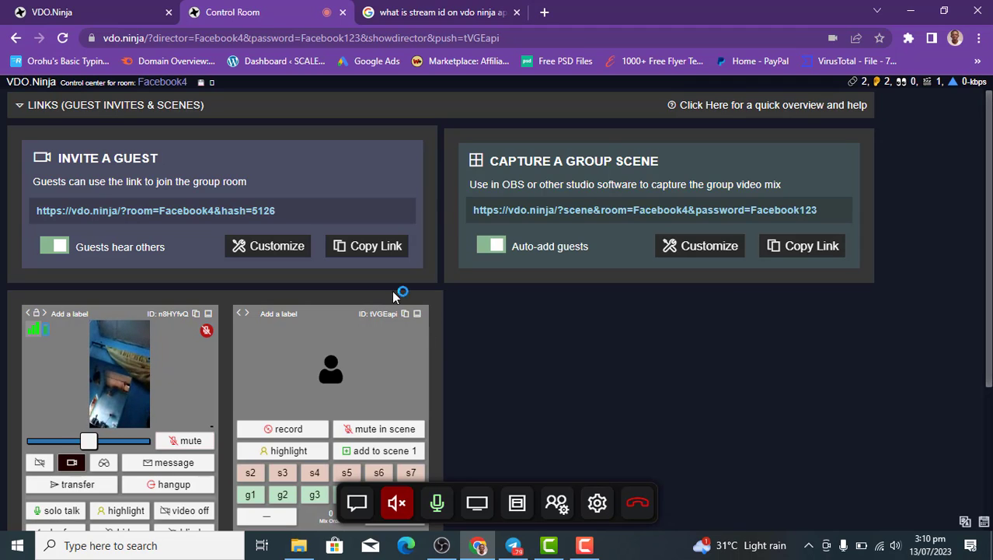
left_click(437, 506)
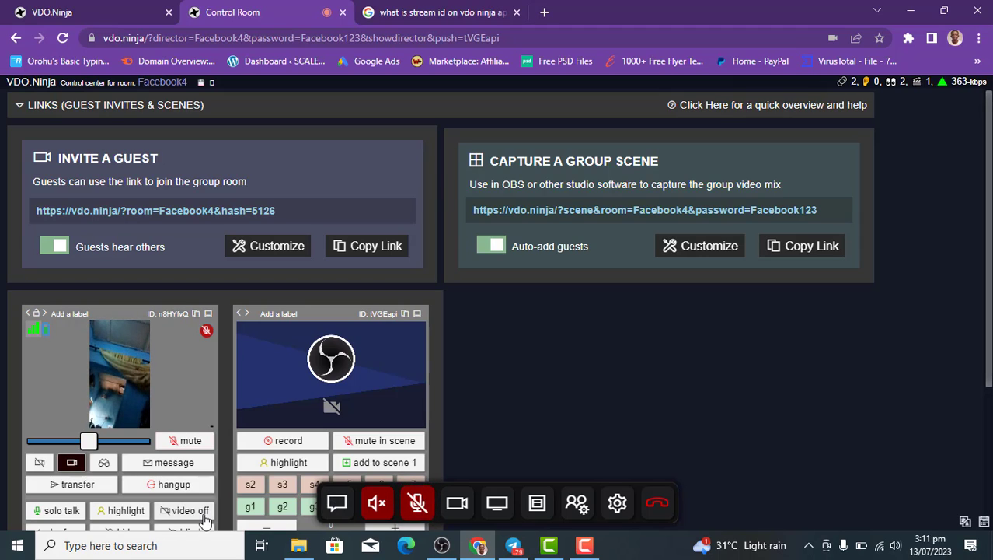
left_click(454, 507)
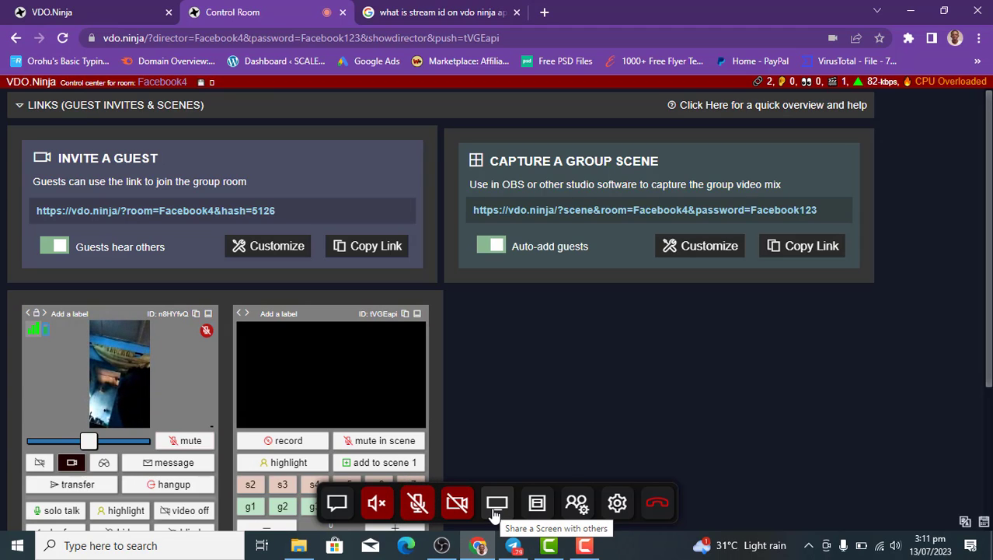
Turn the director's camera back on and share the Control Room browser window into the room.
left_click(457, 503)
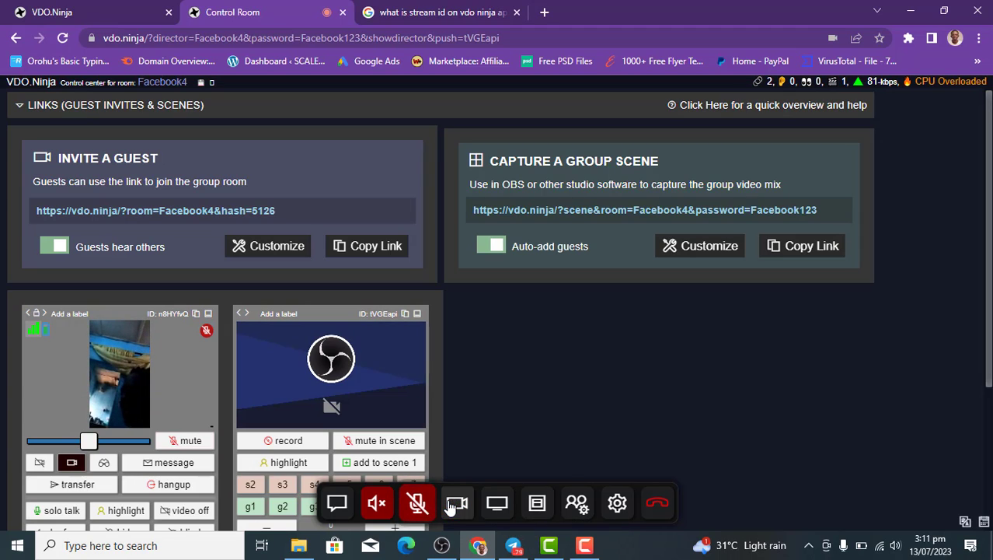
left_click(497, 512)
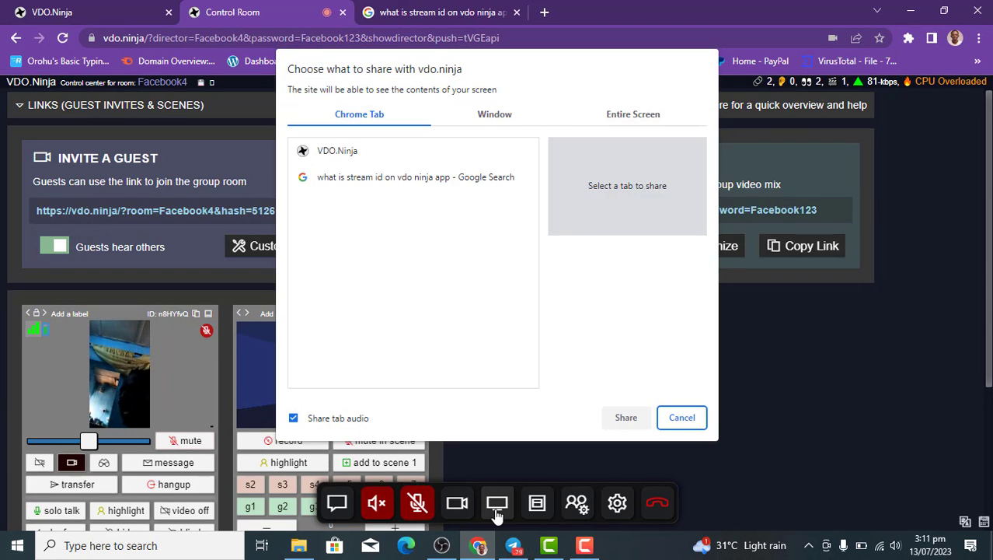
left_click(495, 114)
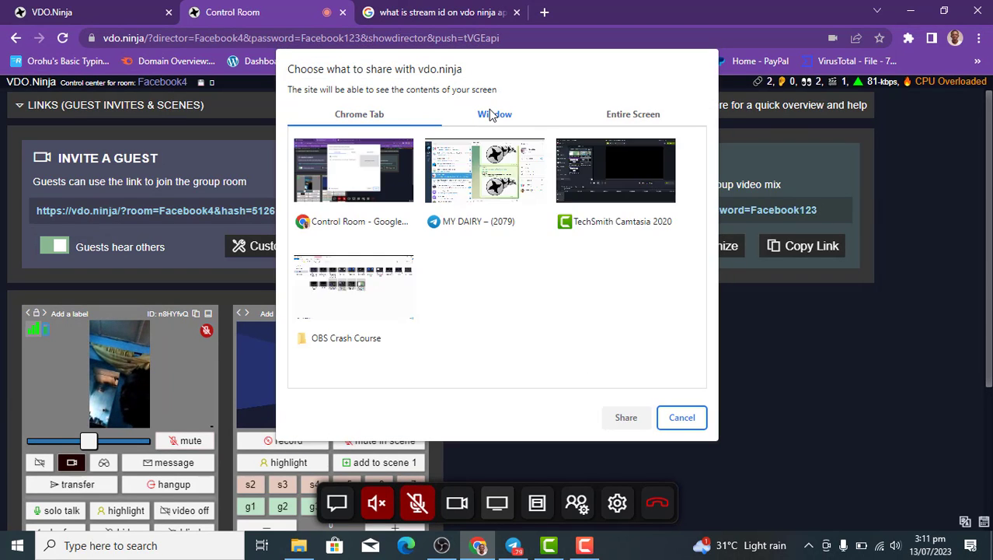
left_click(381, 204)
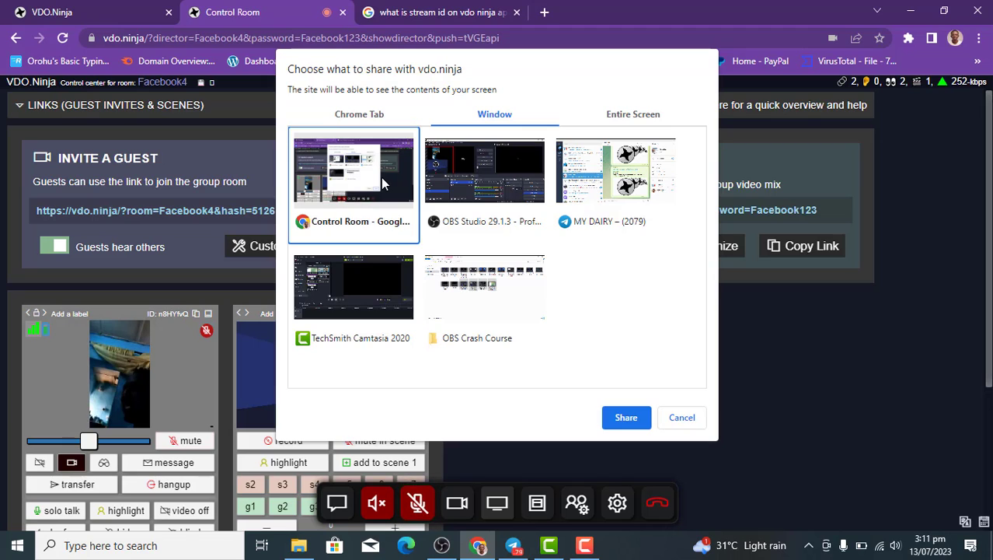
left_click(616, 418)
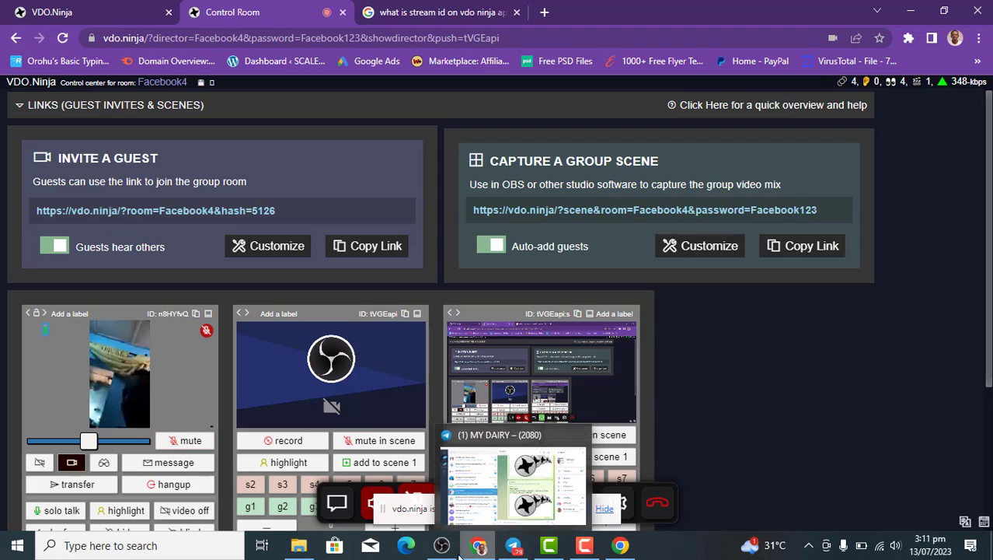
Switch from Chrome to OBS Studio to see the room mix in Scene 3.
mouse_move(454, 553)
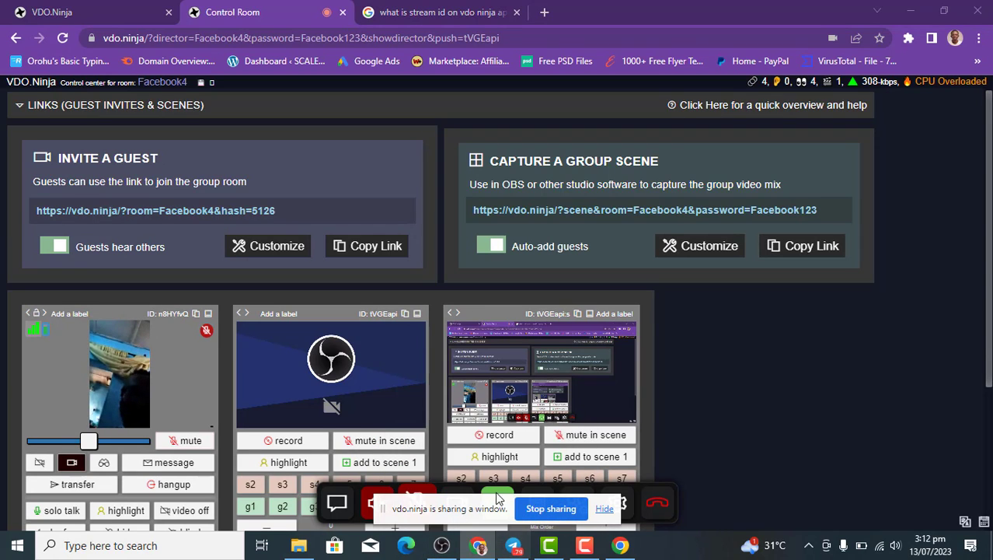
mouse_move(517, 555)
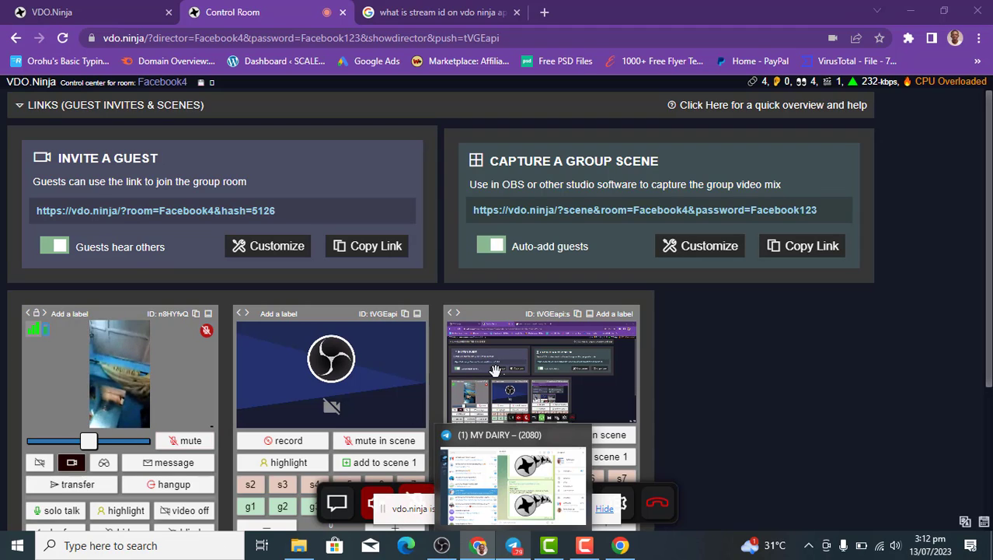
key("alt+Tab")
key("alt+Tab")
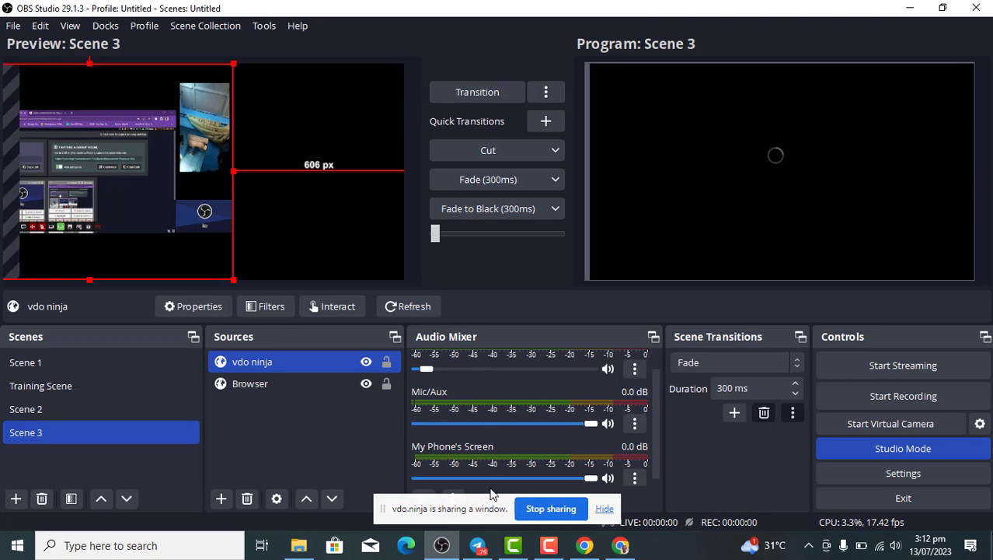
View the photo posted in Telegram's MY DAIRY chat full size, then close the viewer.
left_click(477, 545)
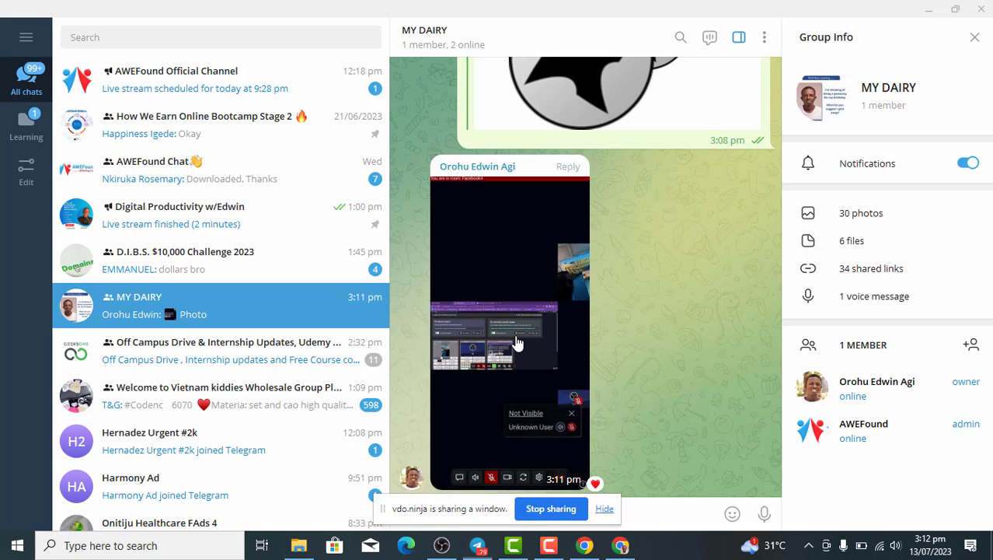
left_click(517, 343)
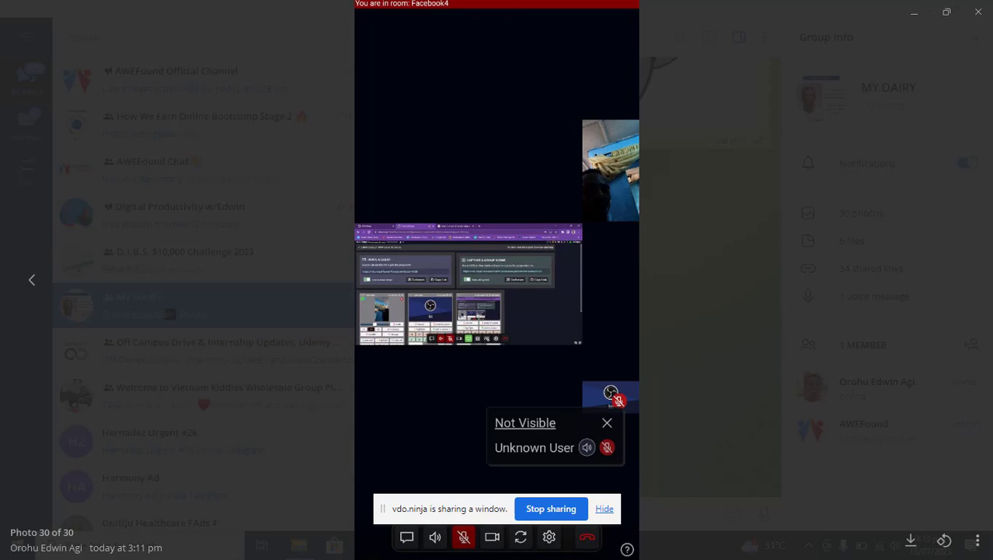
left_click(979, 12)
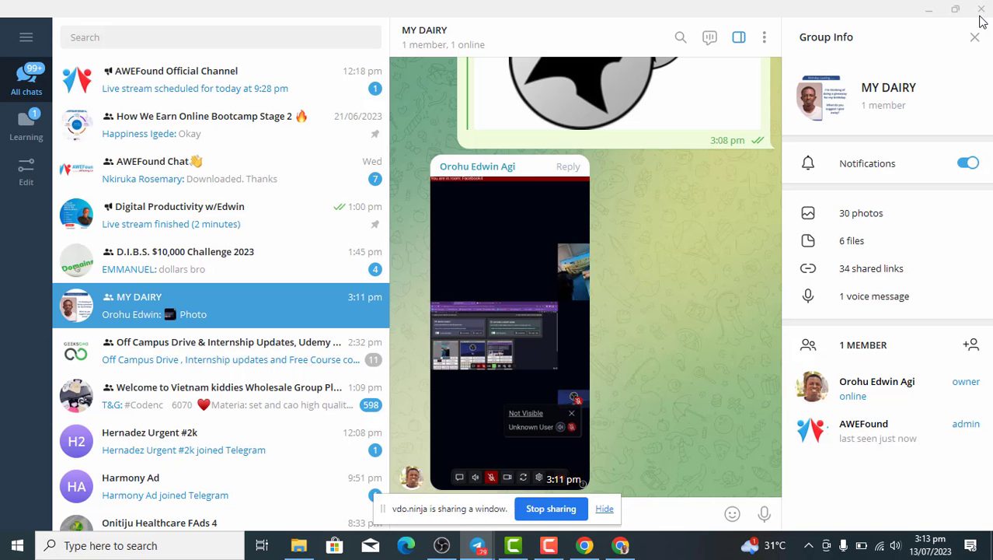
Return to OBS Studio and undo the last move so the vdo ninja source sits inside the canvas.
left_click(441, 545)
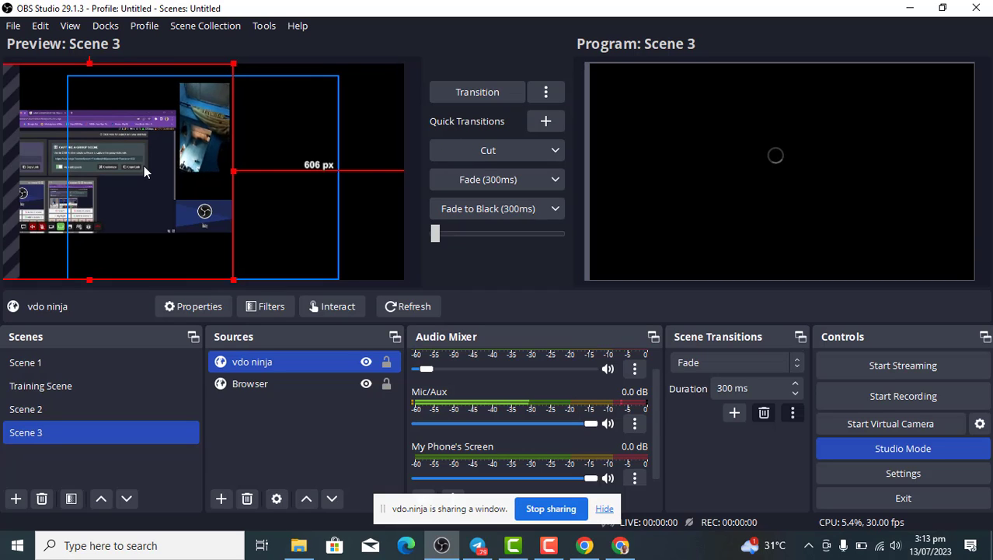
key("ctrl+z")
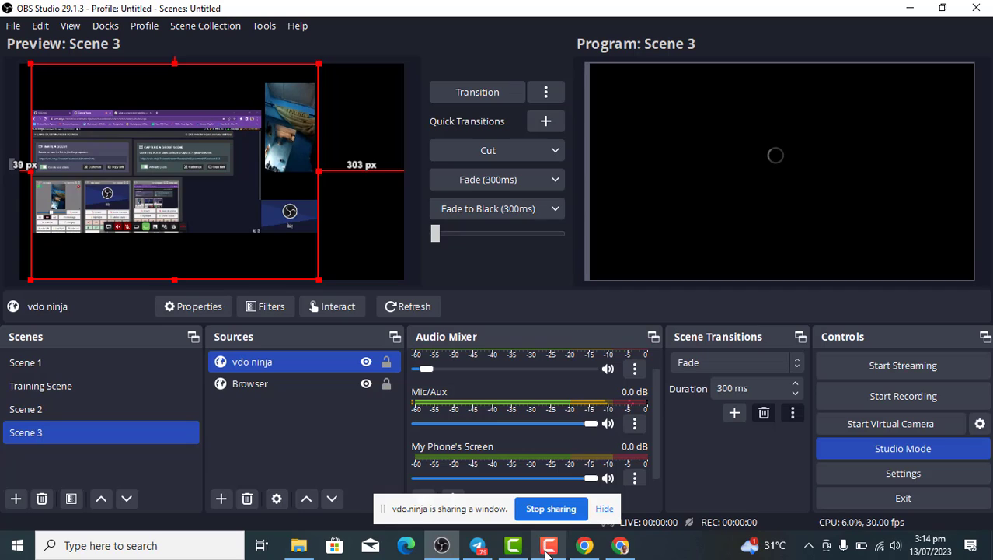
mouse_move(548, 552)
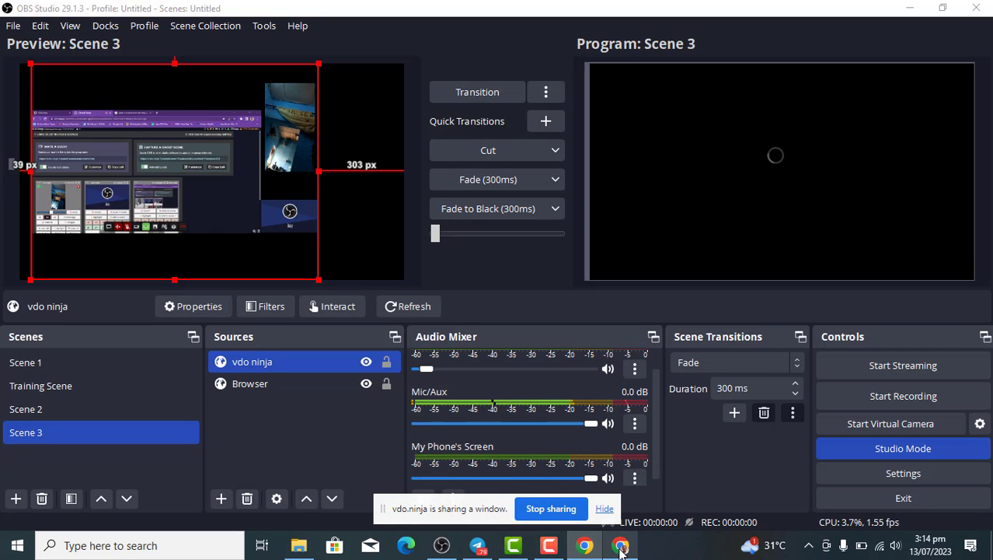
Stop sharing the Control Room window from VDO.Ninja's control room.
mouse_move(622, 547)
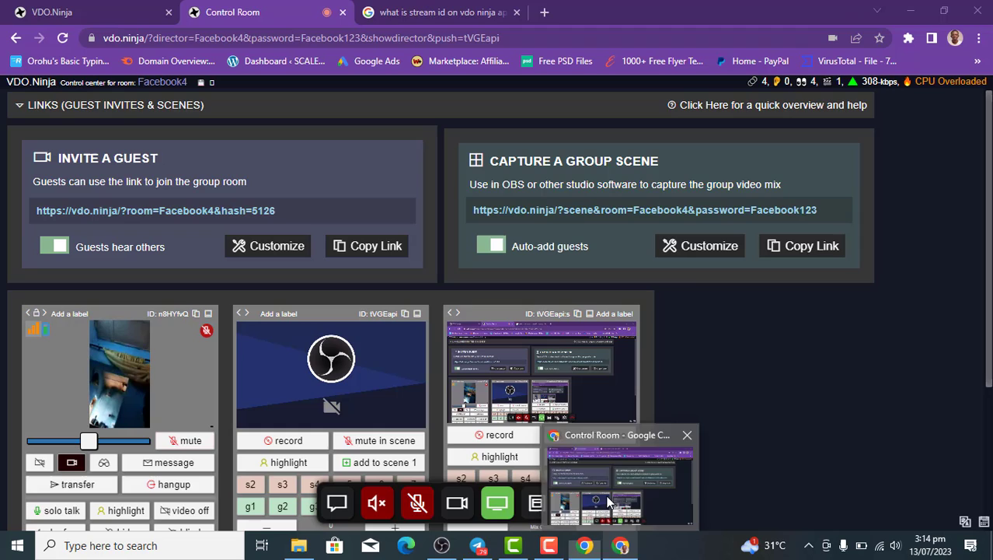
left_click(609, 502)
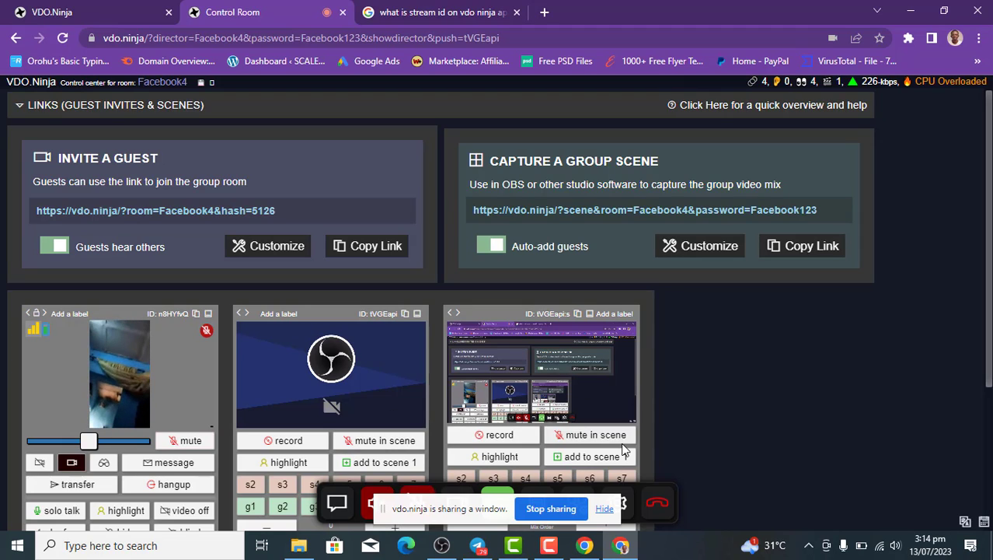
left_click(606, 512)
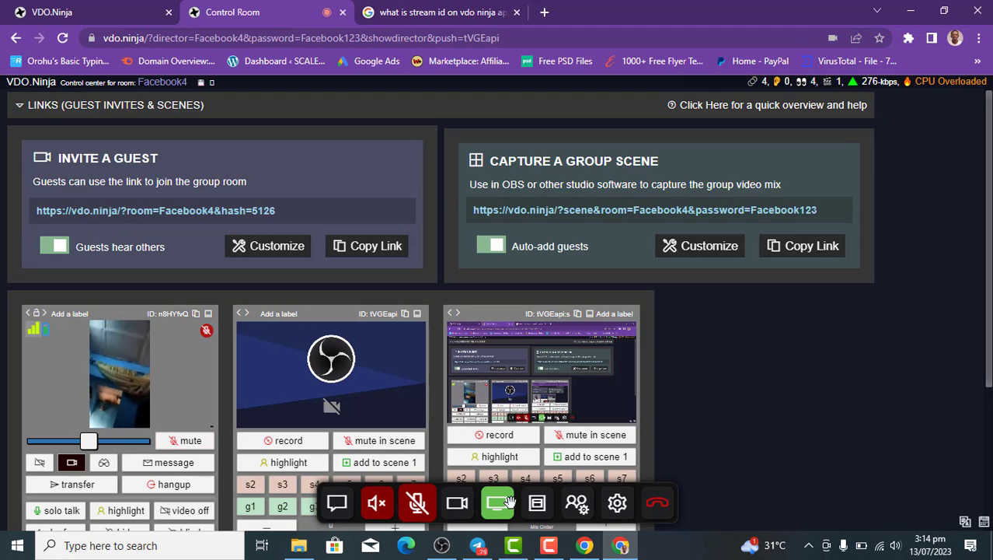
left_click(501, 516)
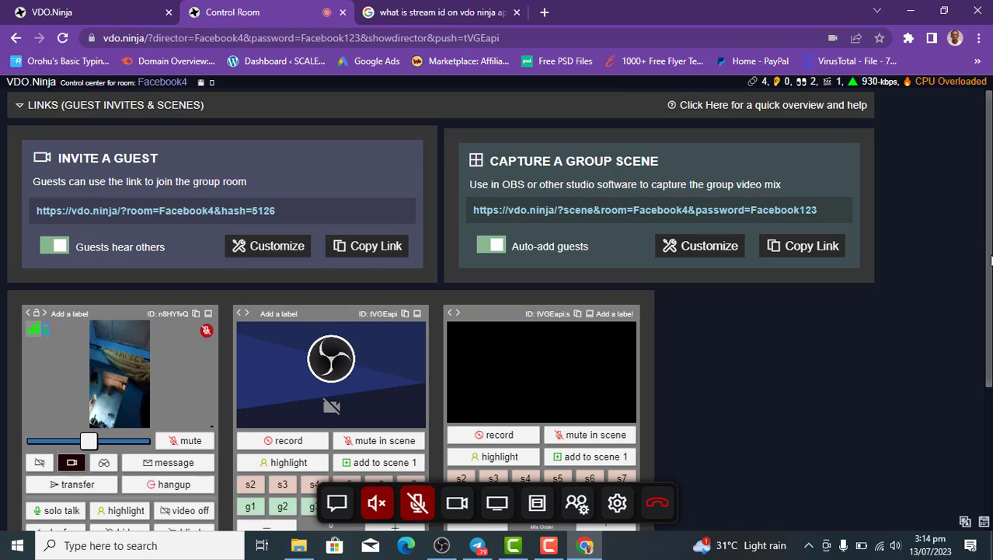
Scroll the control room, return to OBS Studio, and bring up the screen recorder's controls.
left_click_drag(990, 260, 990, 361)
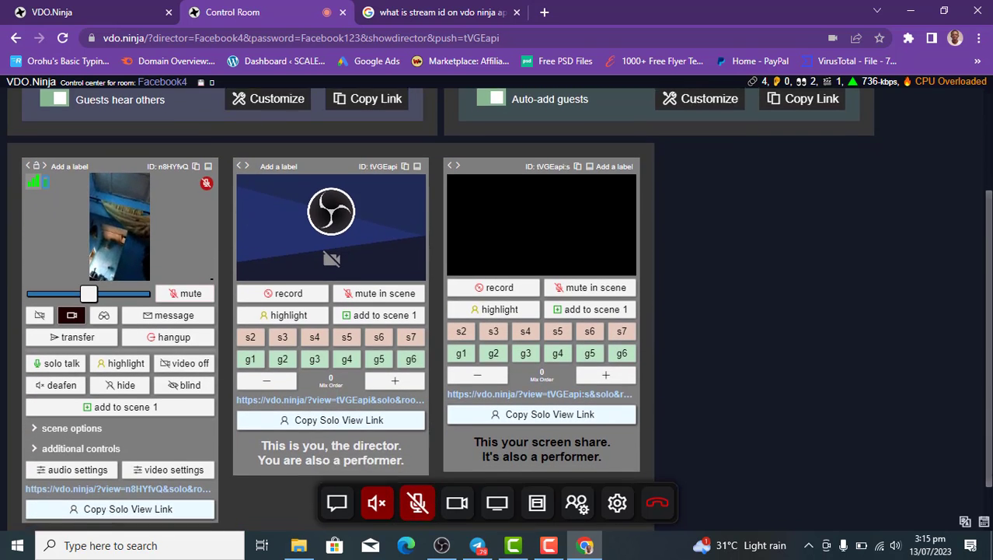
scroll(361, 431, "down", 1)
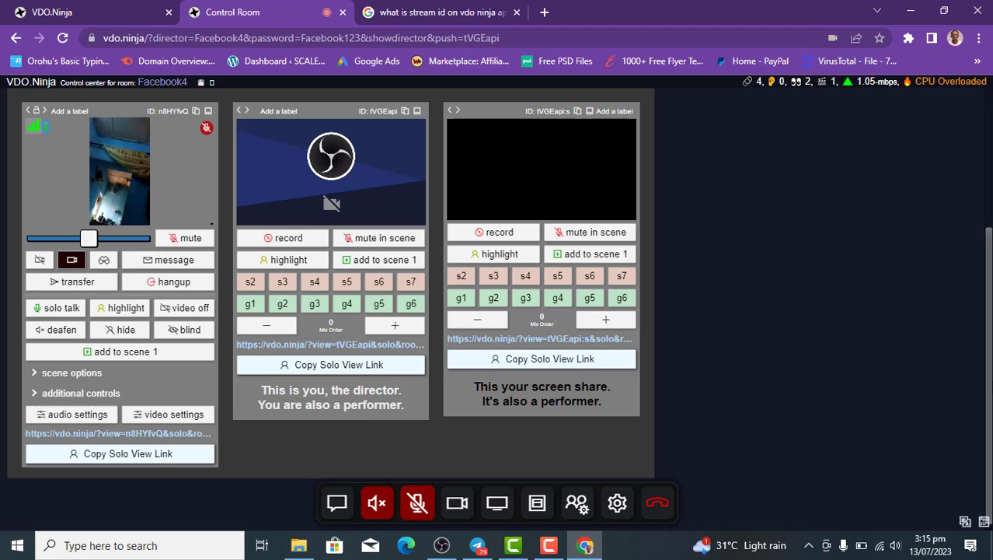
scroll(970, 264, "up", 3)
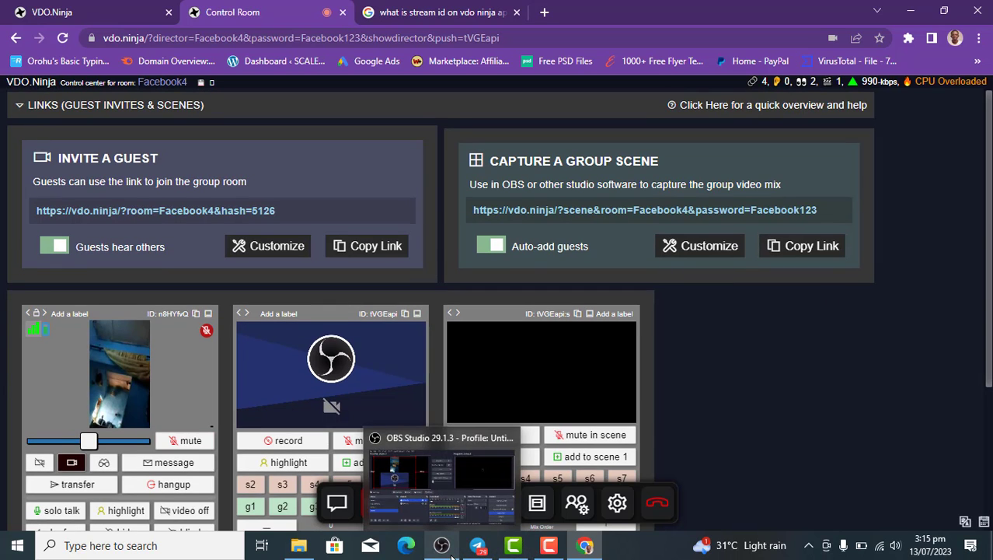
left_click(350, 466)
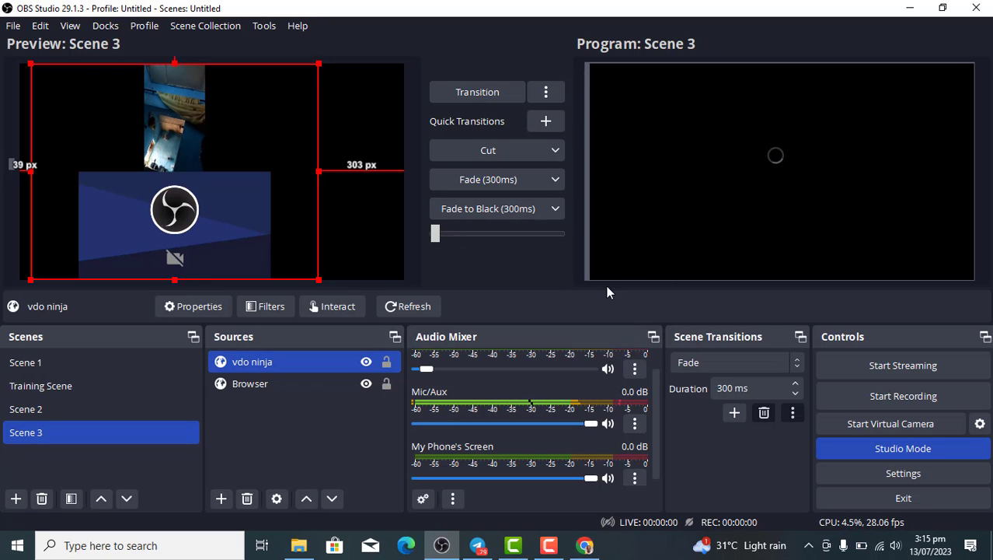
left_click(549, 545)
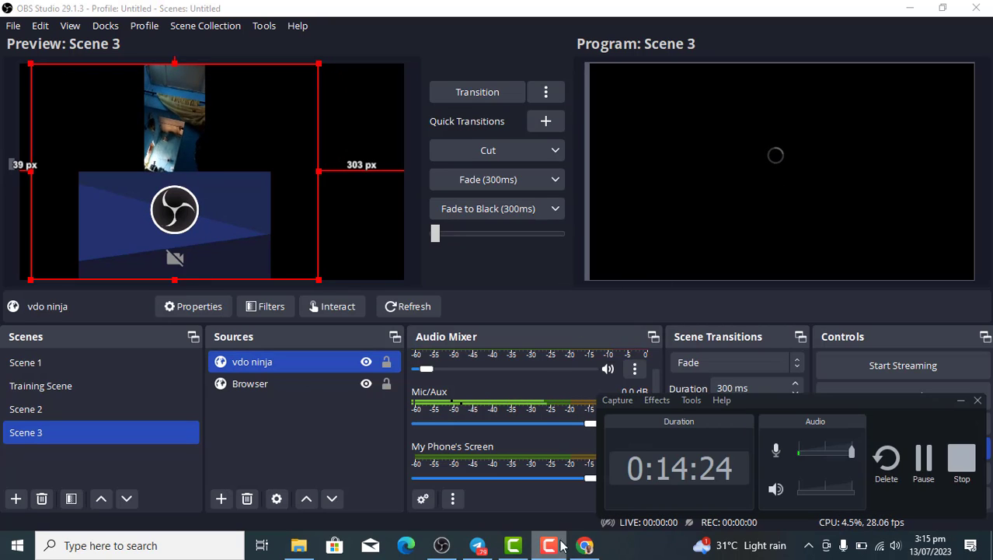